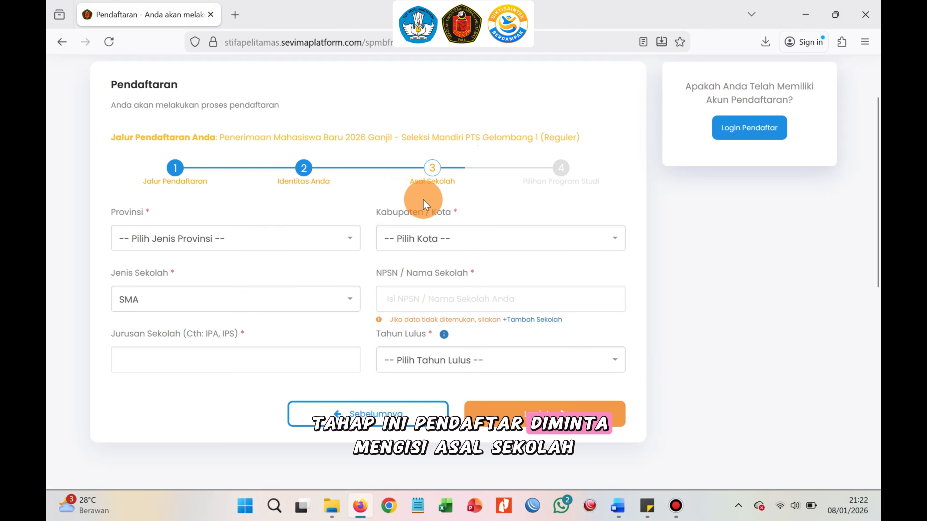
Set the school province to SULAWESI TENGAH.
click(331, 243)
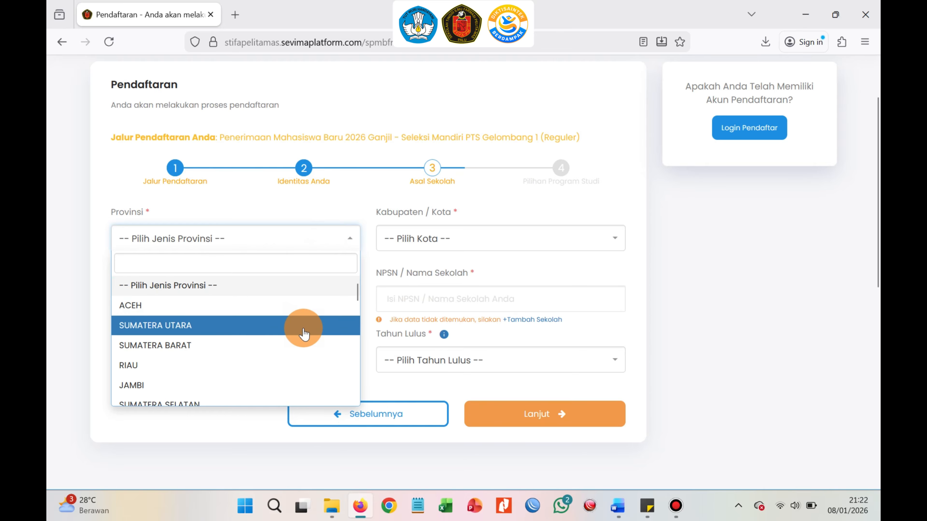
scroll(304, 331, down, 5)
scroll(303, 336, down, 8)
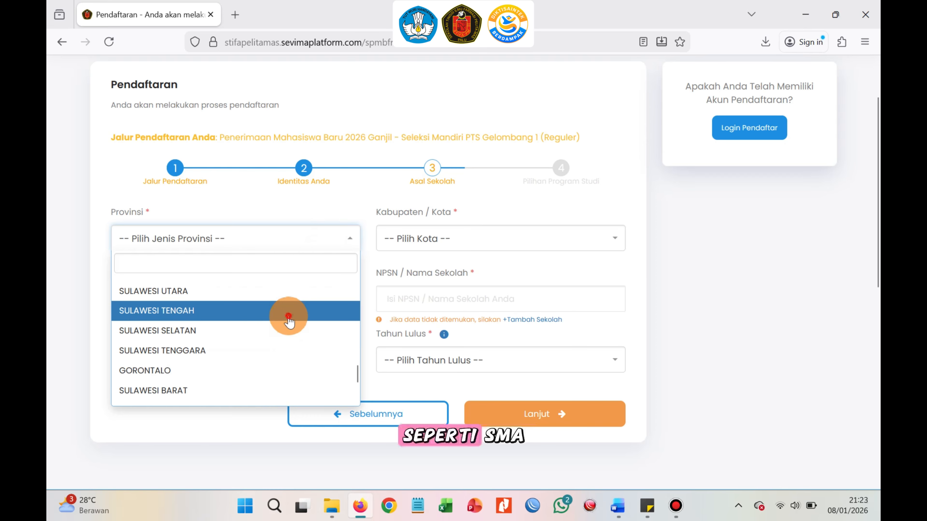
click(288, 312)
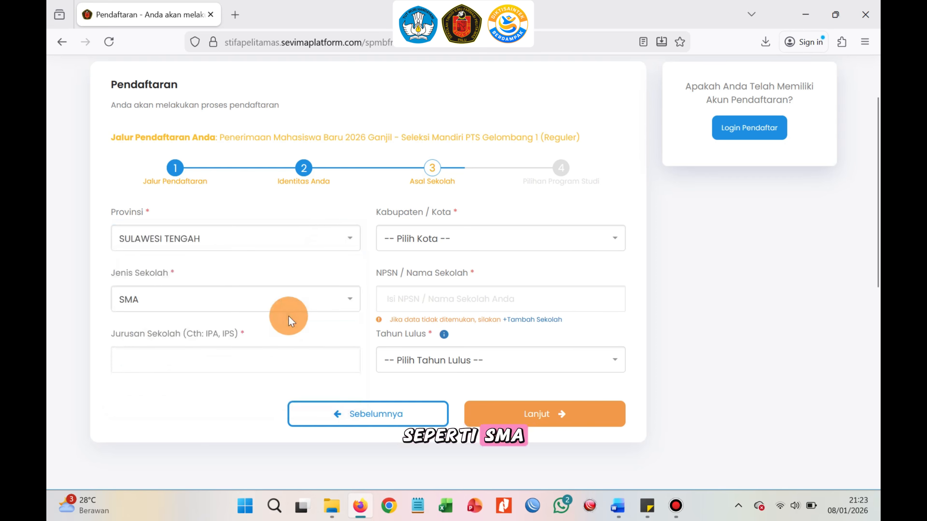
Set the school's Kabupaten / Kota to KOTA PALU.
click(456, 240)
scroll(475, 332, down, 5)
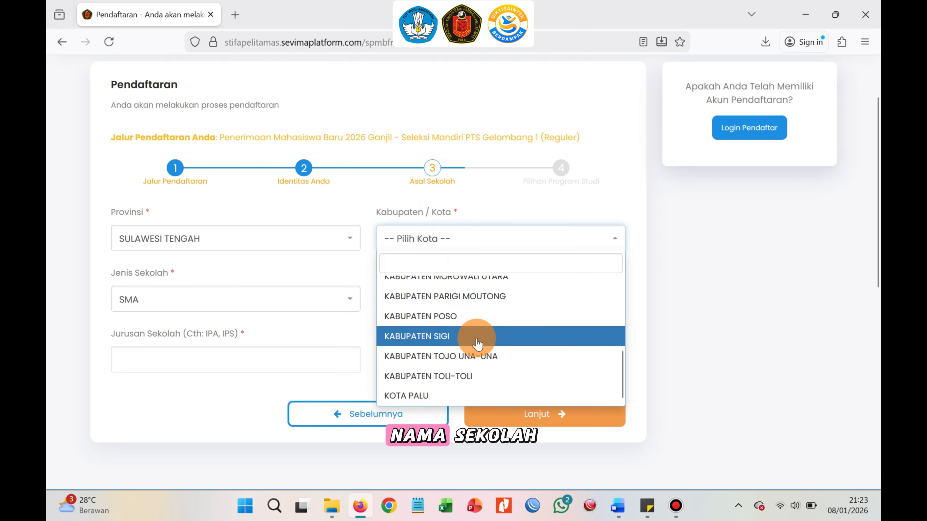
click(474, 393)
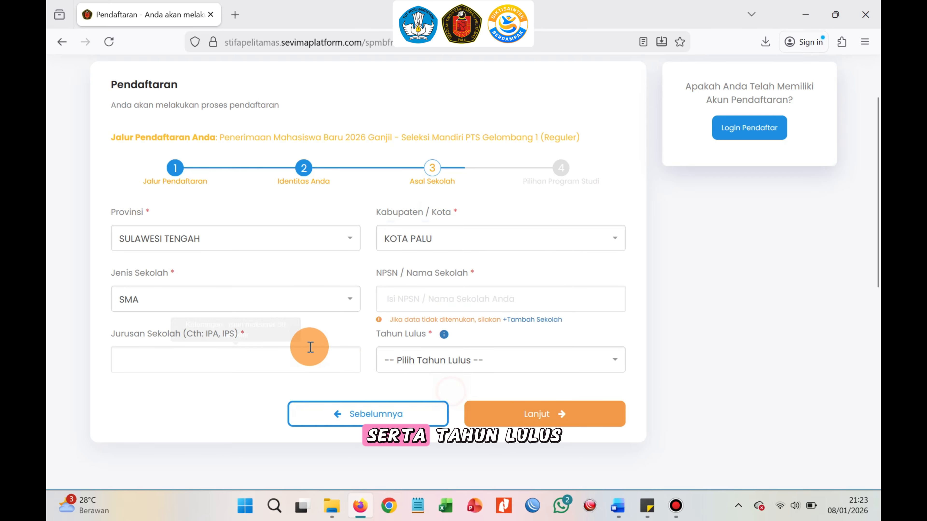
Keep the school type as SMA and select 40203611 - SMAN 4 PALU as the school by searching SMAN 4.
click(275, 302)
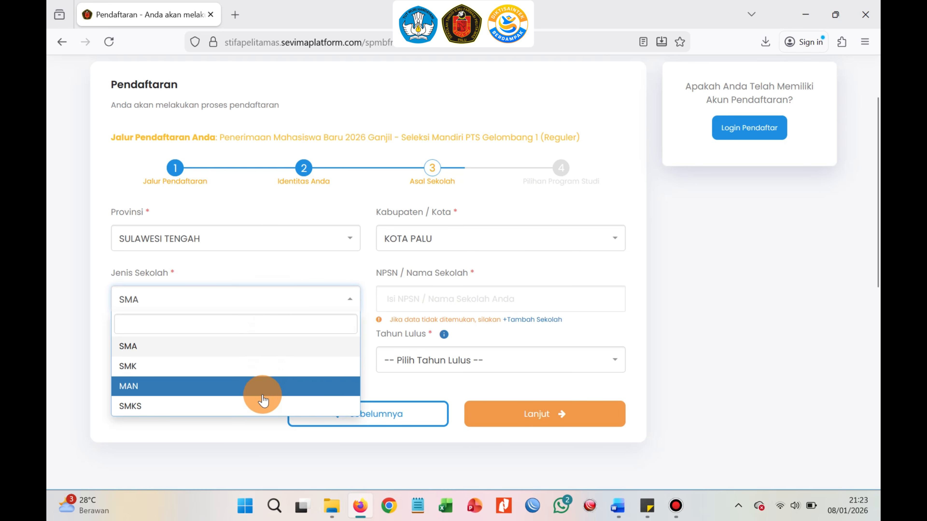
click(271, 351)
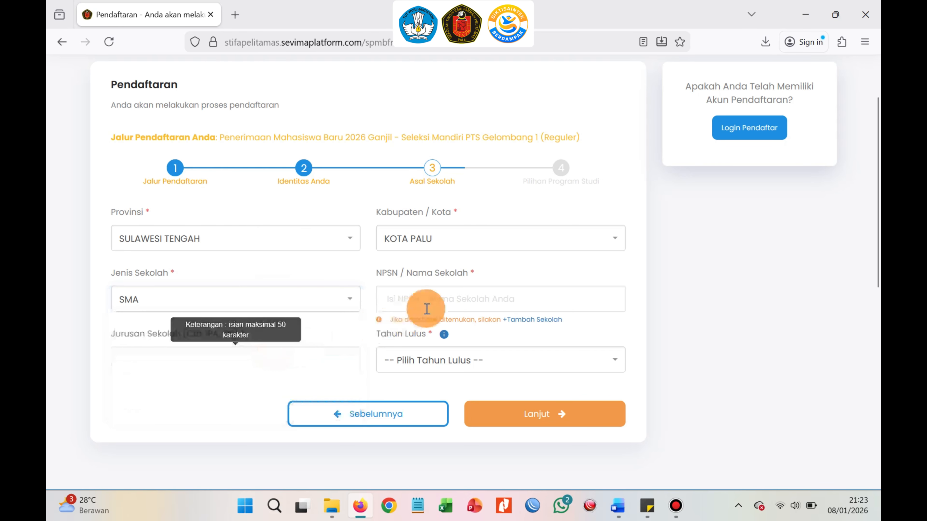
click(448, 295)
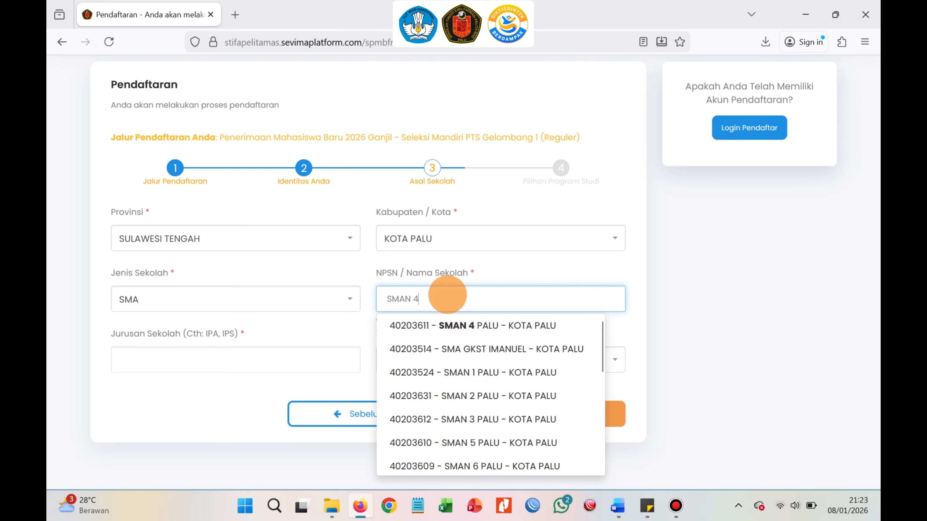
click(493, 330)
Enter IPS as the school major and set the graduation year to 2016.
click(339, 365)
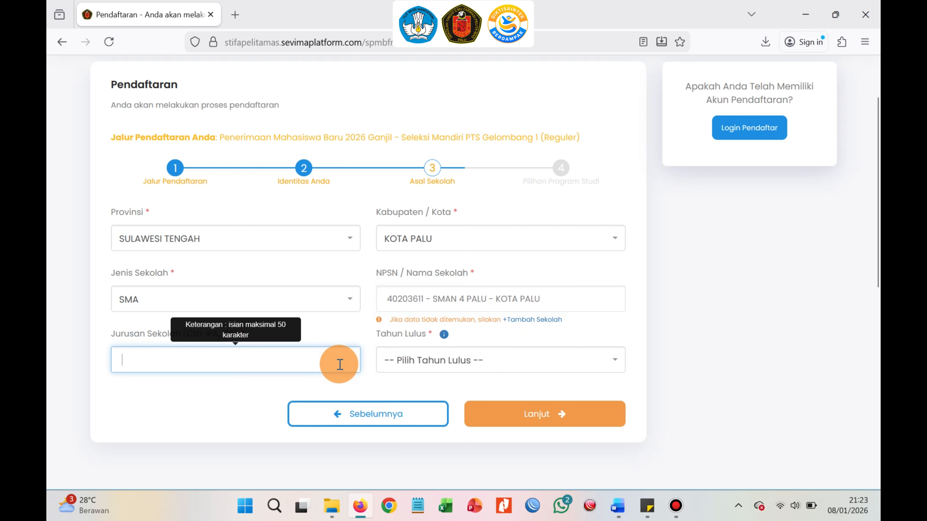
click(465, 361)
scroll(466, 303, down, 3)
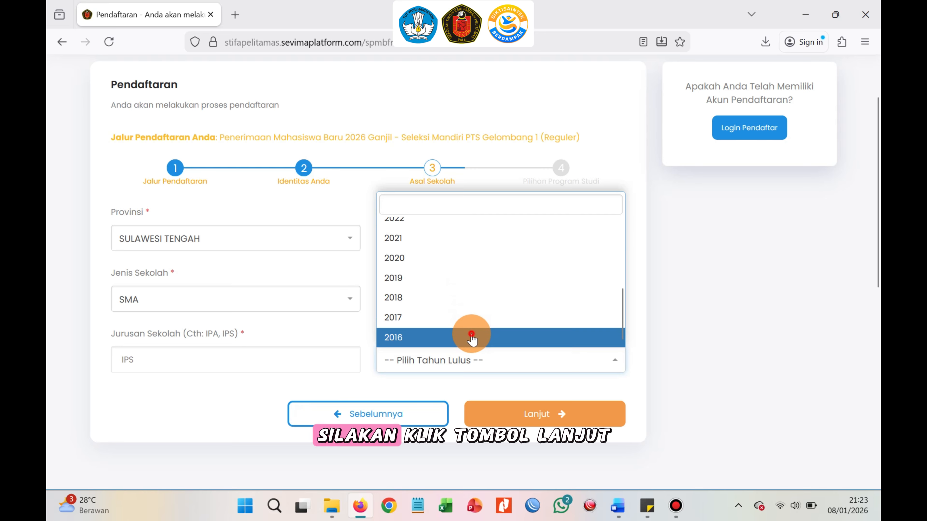
click(472, 335)
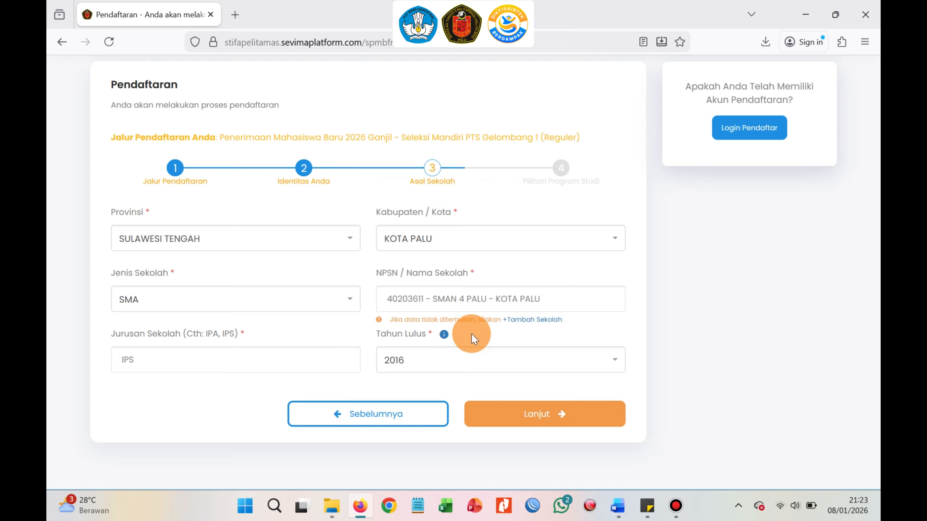
Continue to the study program step and choose D3 - Diploma Farmasi as the first program choice.
click(511, 414)
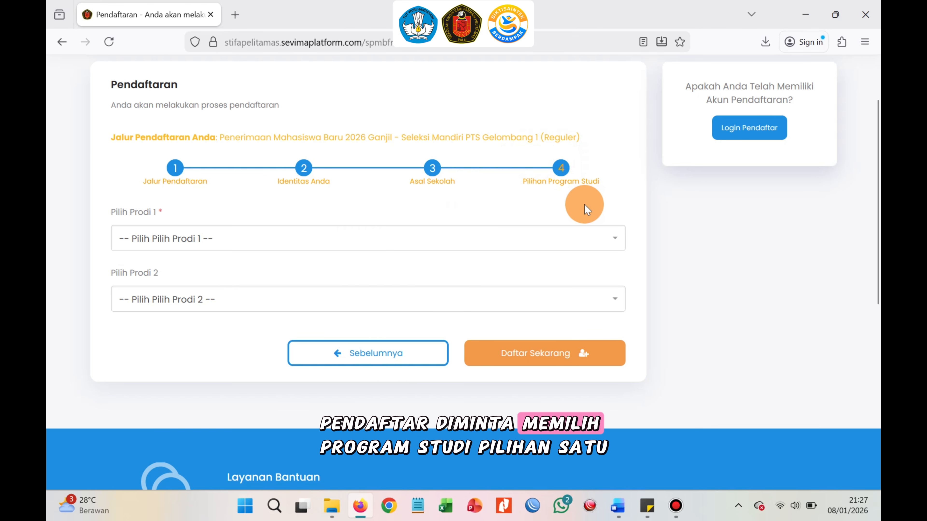
click(457, 245)
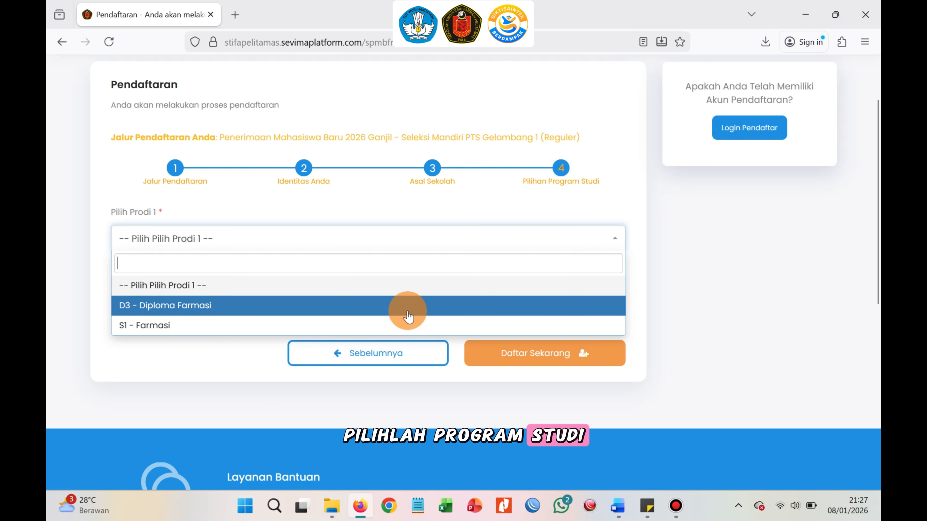
click(407, 308)
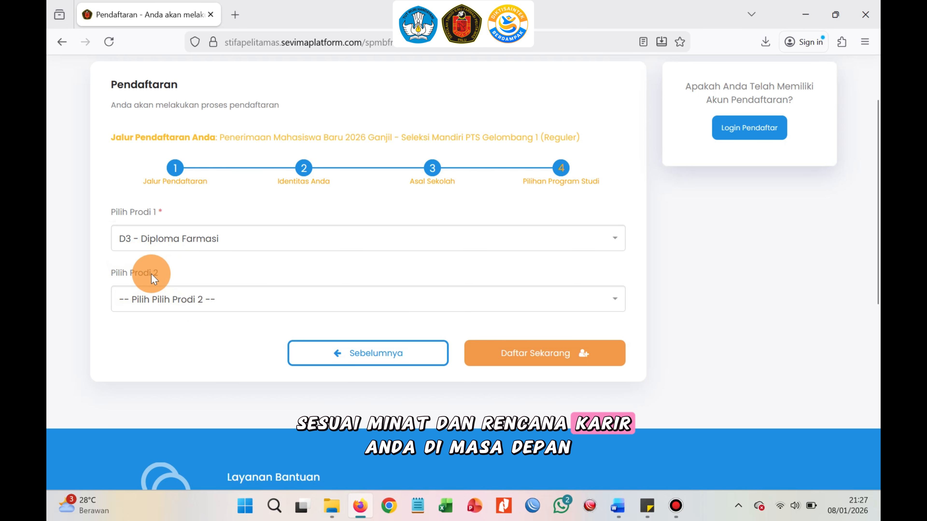
Choose S1 - Farmasi as the second program choice and submit the registration.
click(223, 300)
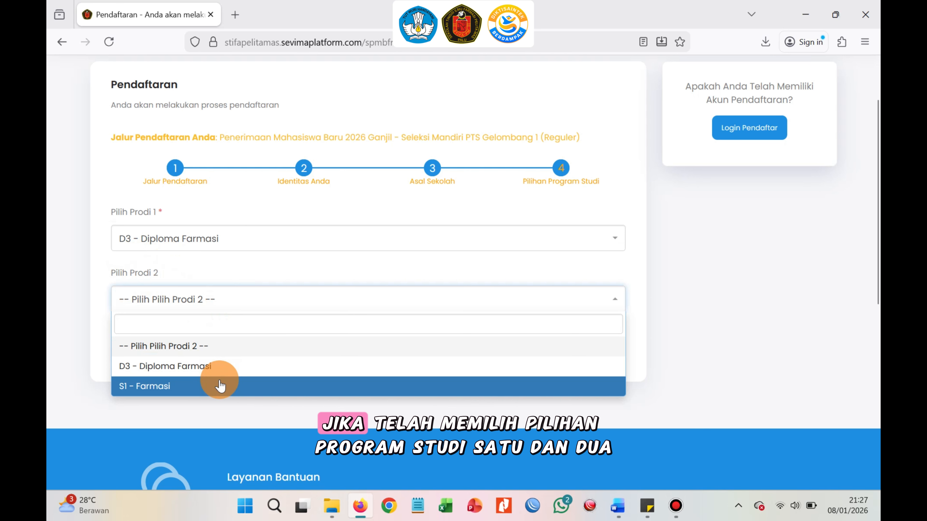
click(220, 387)
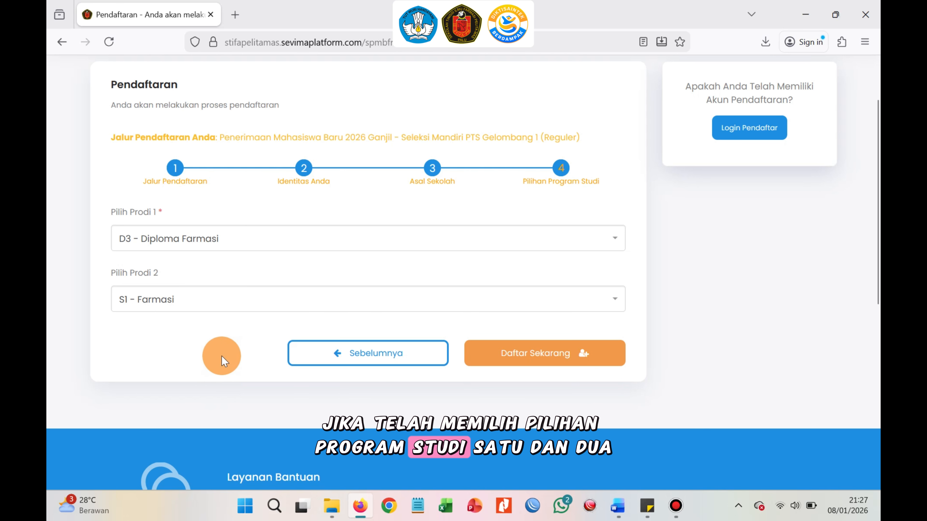
click(554, 356)
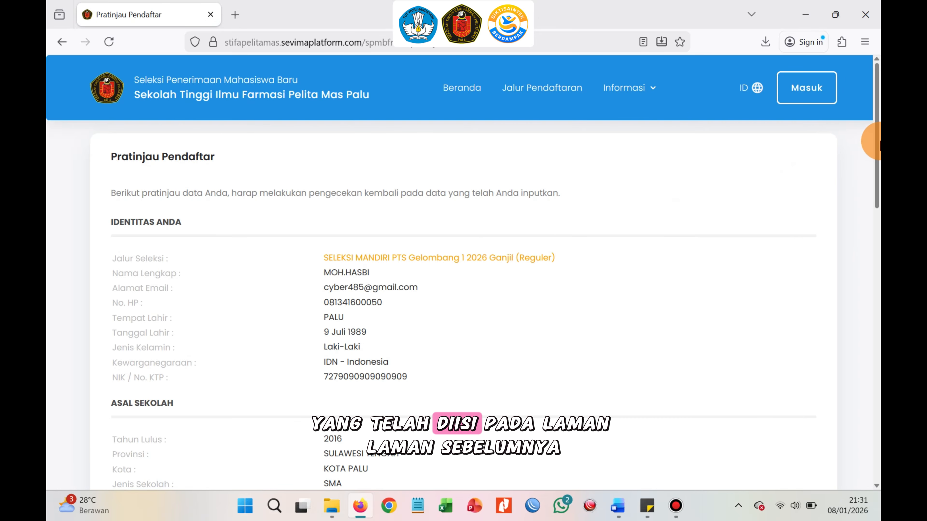
Review the registrant preview and tick the agreement confirming the entered data is correct.
drag(880, 144, 879, 272)
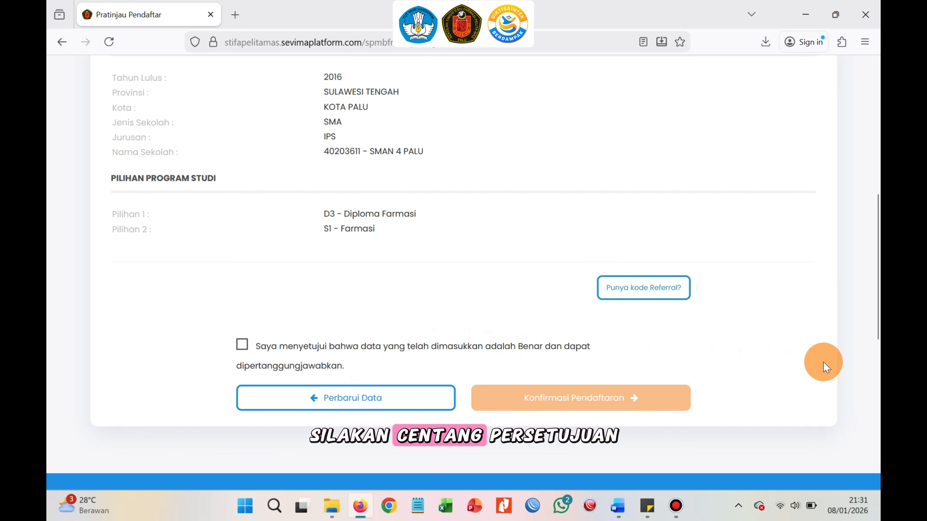
mouse_move(879, 338)
mouse_down()
mouse_move(865, 314)
mouse_move(870, 221)
mouse_move(878, 328)
mouse_up()
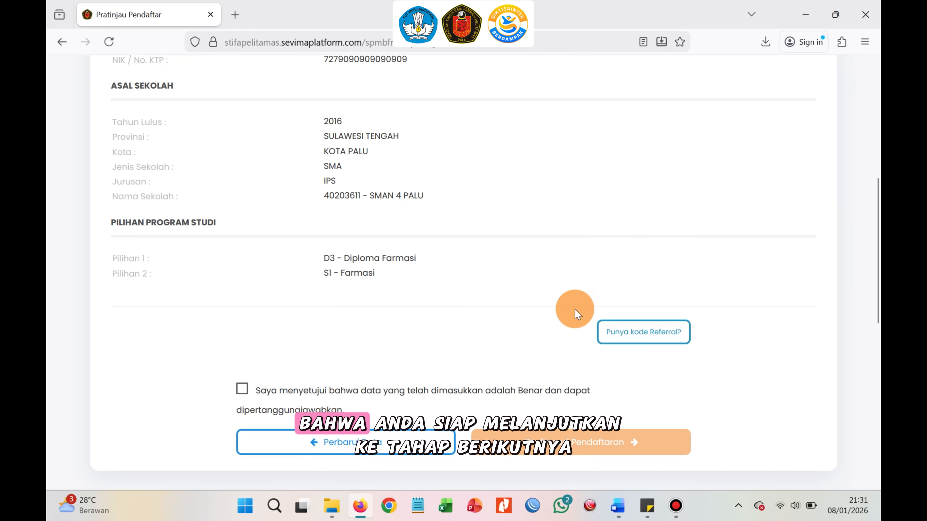
click(243, 389)
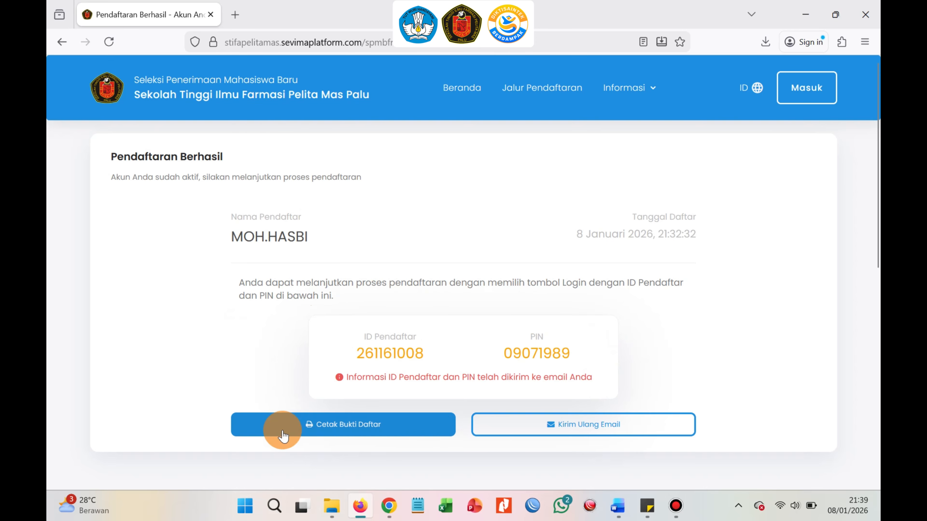
Open the printable registration proof showing the registrant ID and PIN.
click(388, 430)
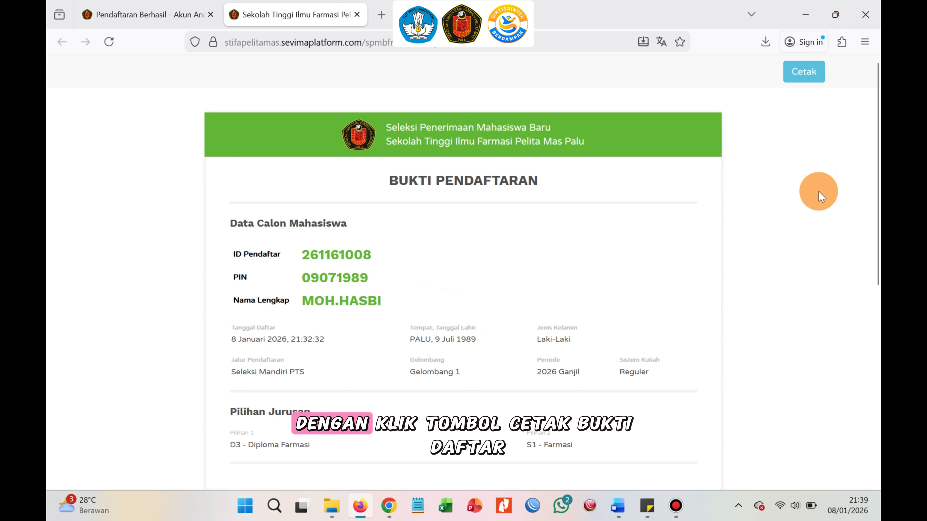
mouse_move(876, 165)
mouse_down()
mouse_move(876, 248)
mouse_move(876, 179)
mouse_up()
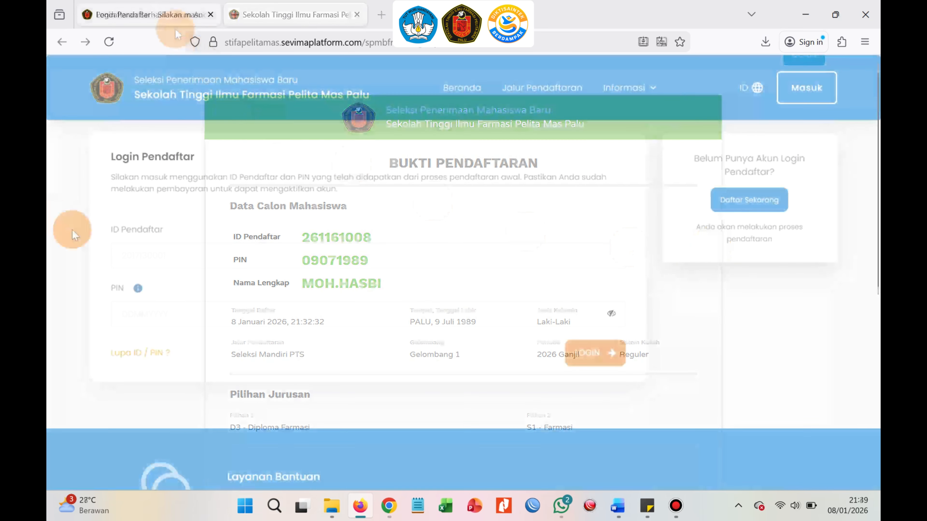
Log in as registrant with the registration ID and PIN, declining to save the password.
click(205, 255)
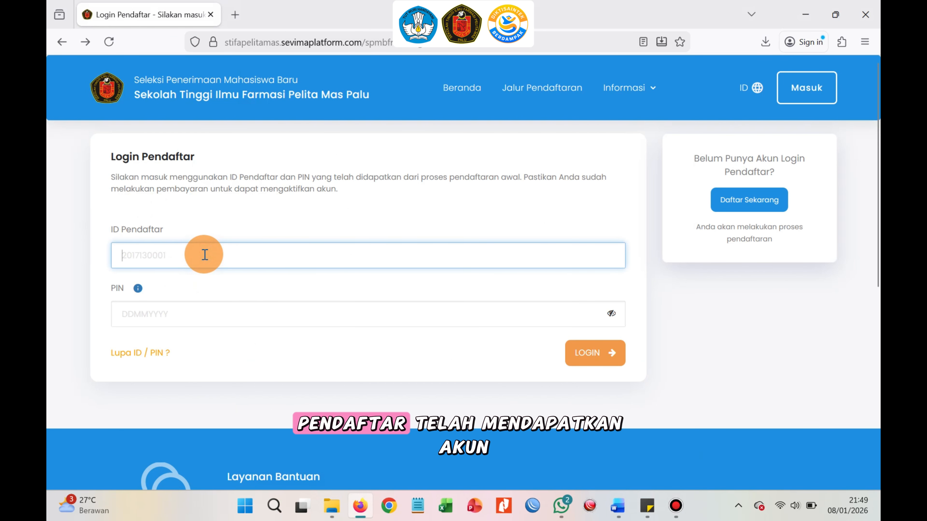
click(202, 317)
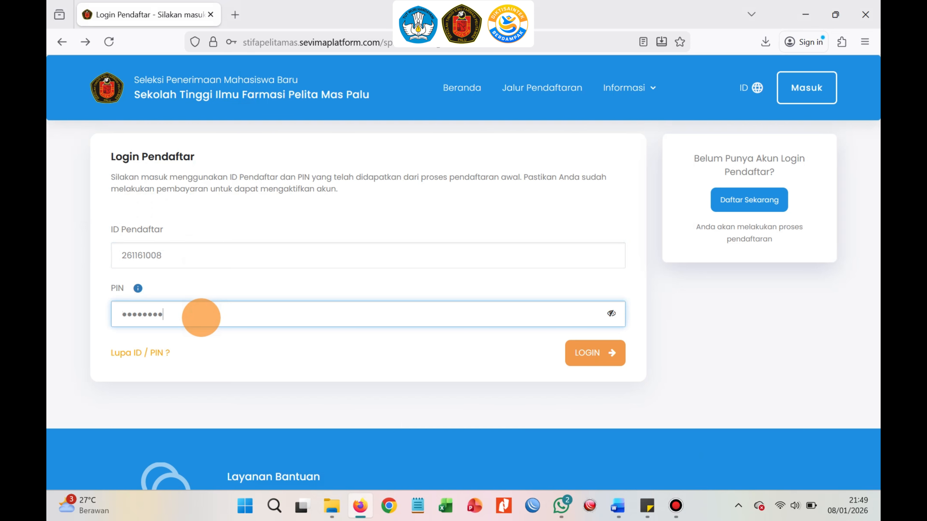
click(587, 355)
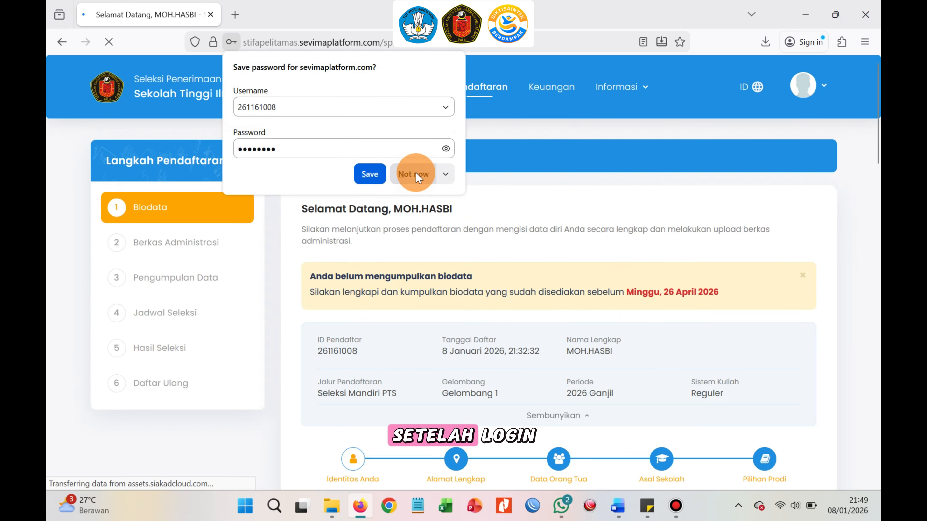
click(416, 175)
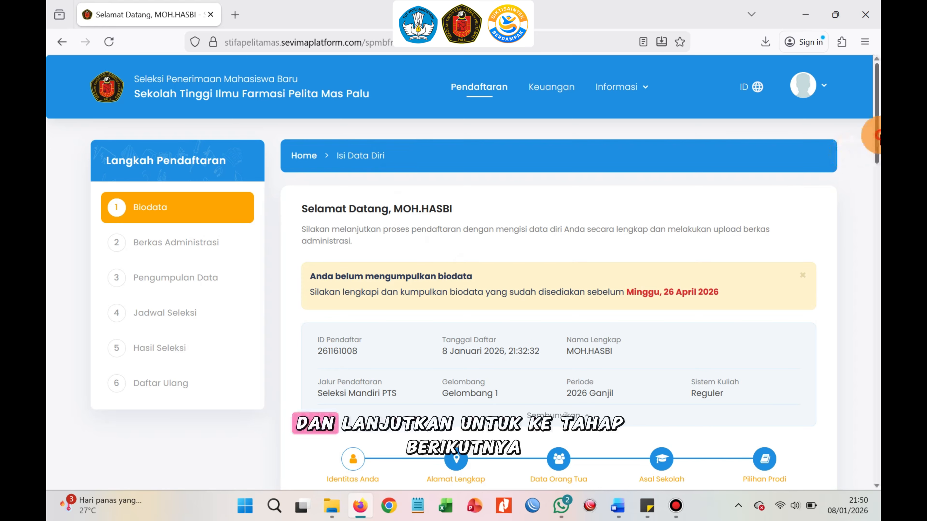
Enter body weight 83 kg and height 175 cm in the biodata form.
drag(880, 134, 879, 183)
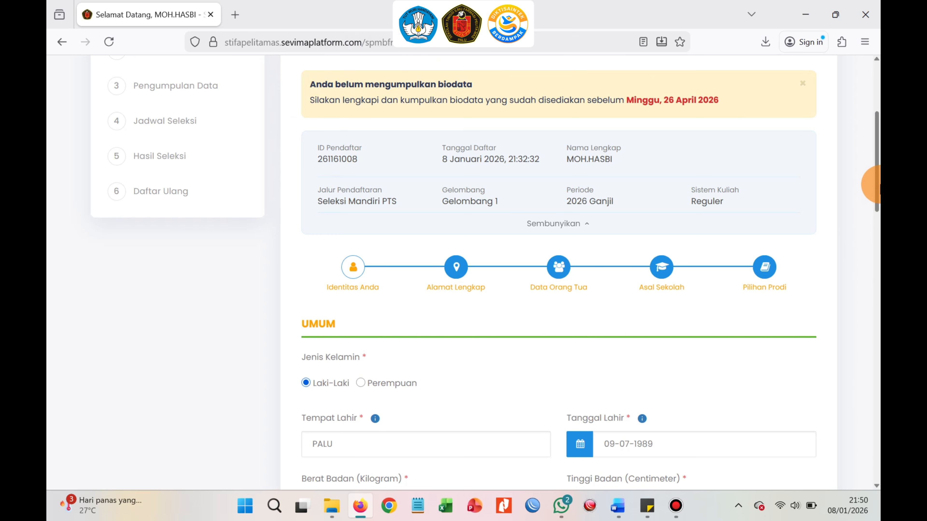
drag(876, 198, 880, 225)
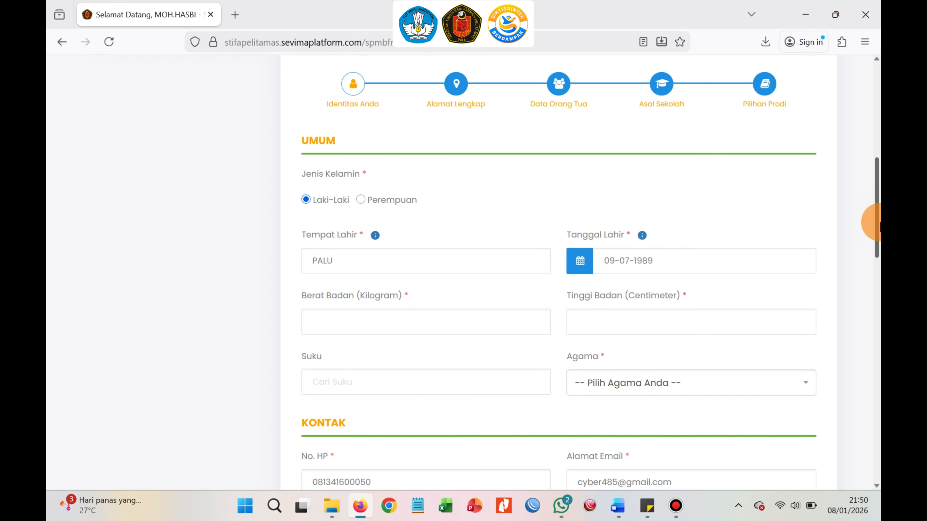
click(501, 327)
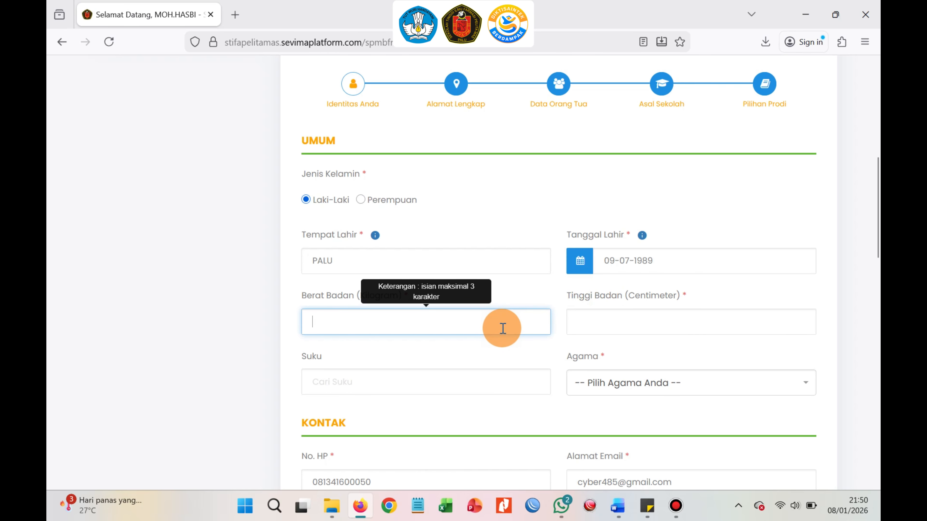
text(83)
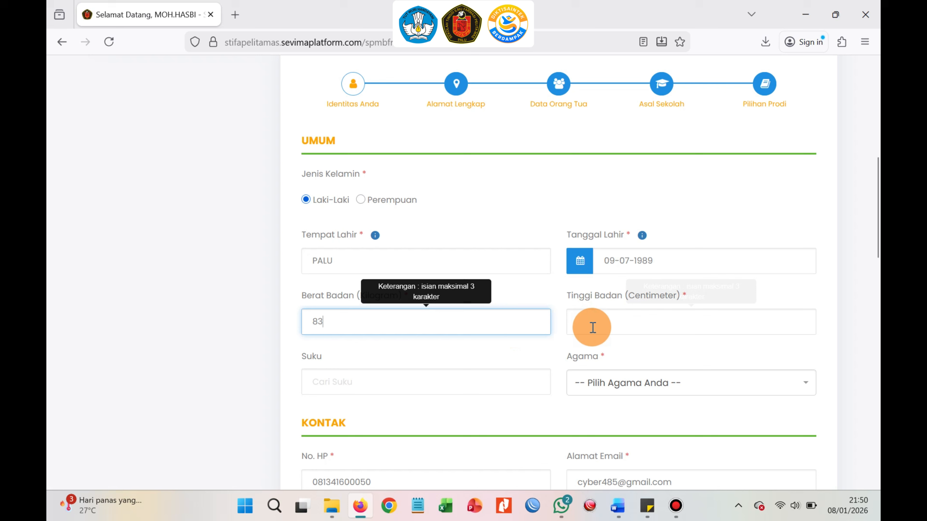
click(626, 326)
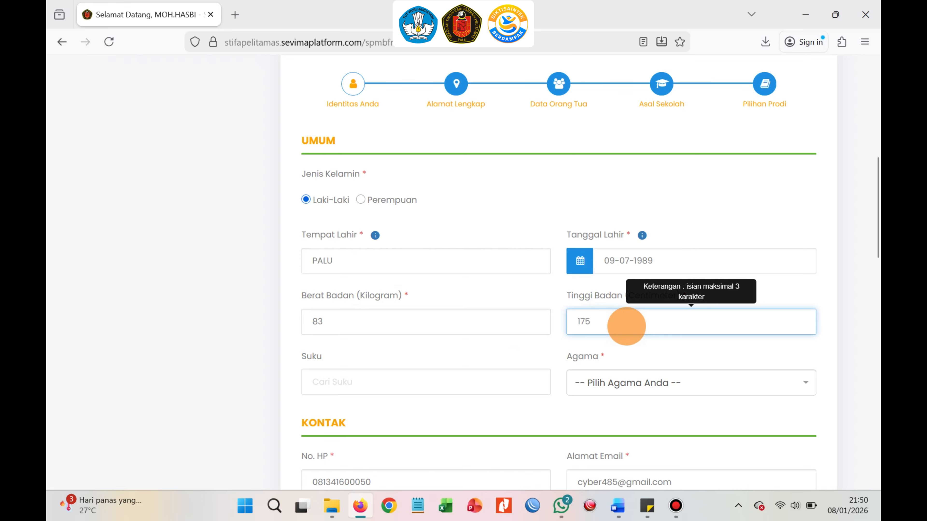
Set religion to Islam and ethnicity (Suku) to Bugis.
click(599, 390)
click(612, 266)
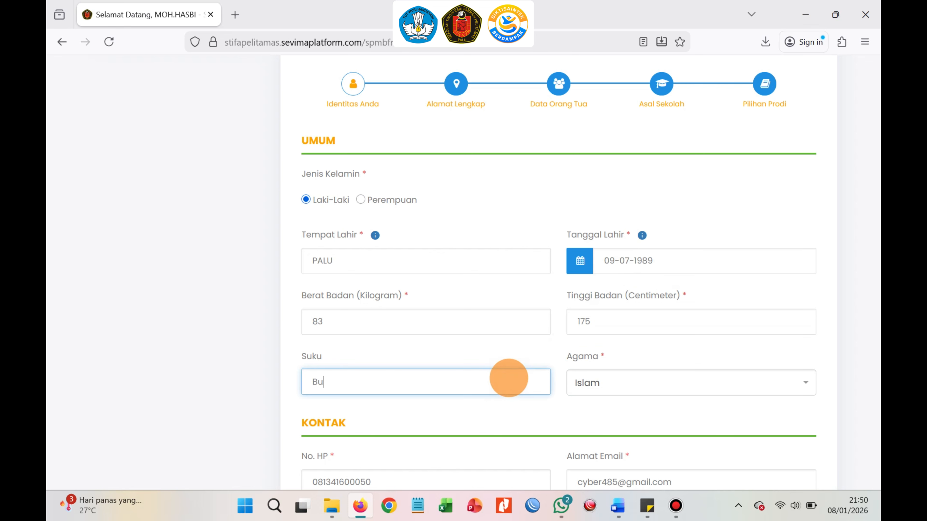
scroll(496, 376, down, 2)
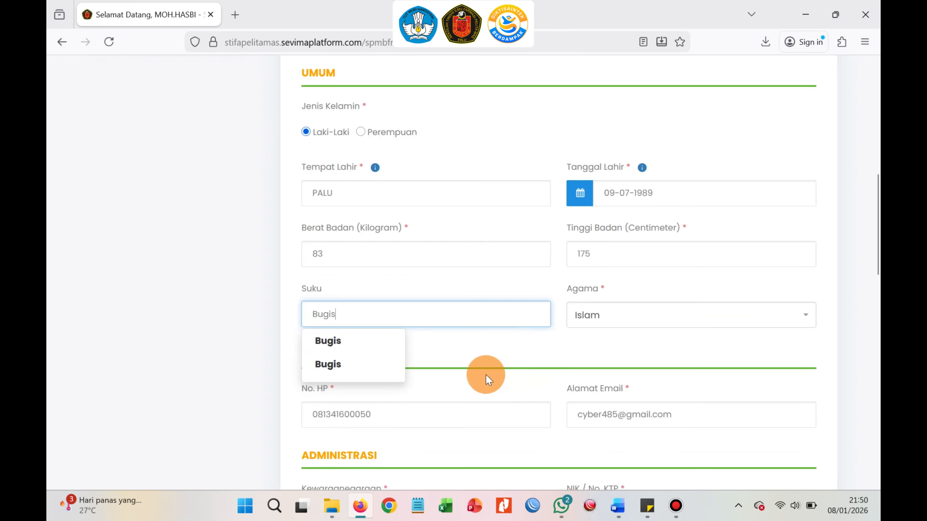
click(394, 345)
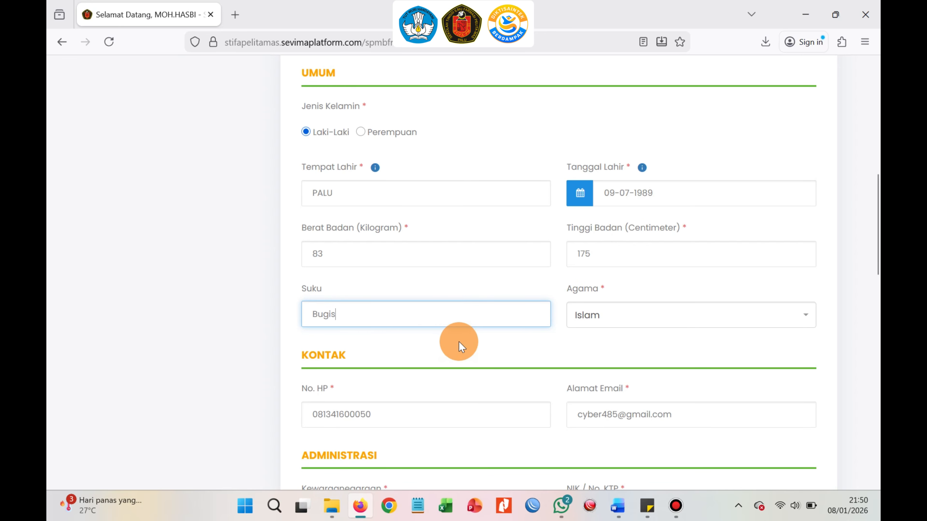
scroll(488, 354, down, 4)
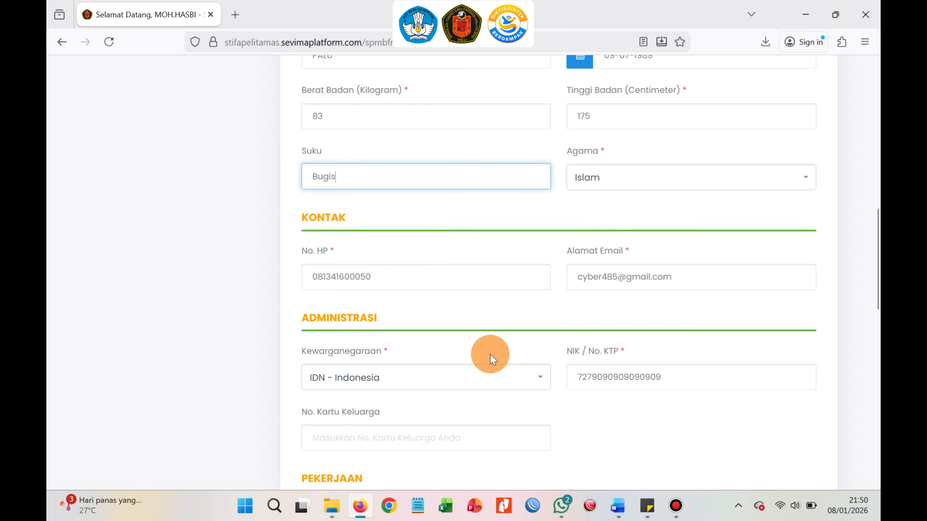
Set the applicant's occupation (Pekerjaan) to Tidak Bekerja.
scroll(490, 355, down, 6)
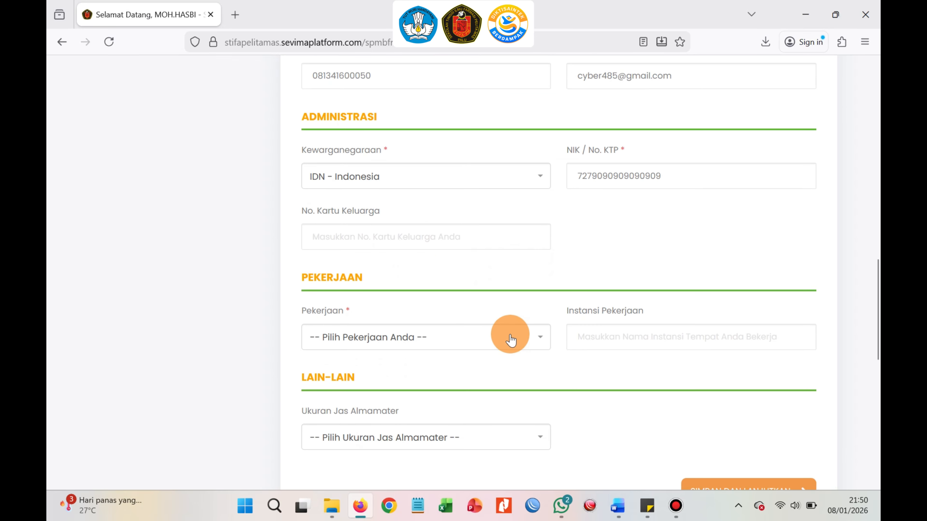
click(509, 339)
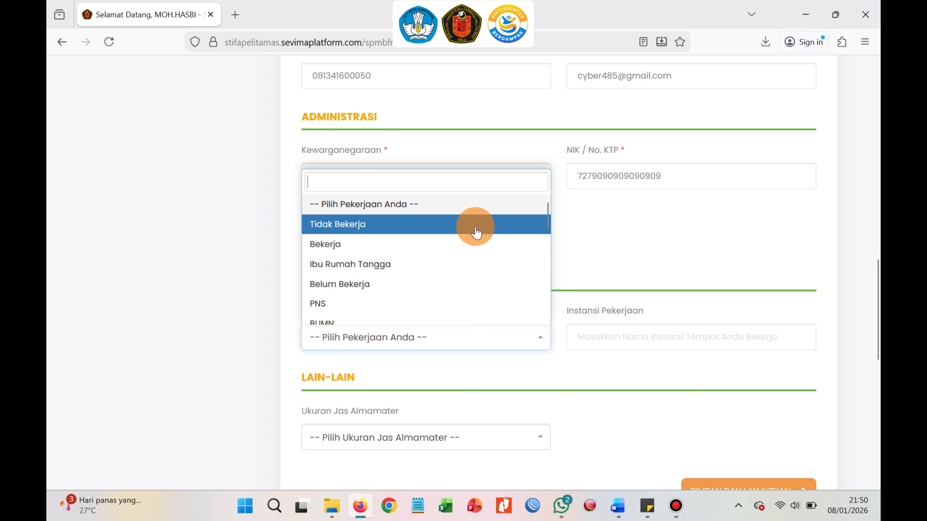
click(475, 228)
Choose almamater jacket size XXL and save the identity section to continue.
scroll(613, 307, down, 5)
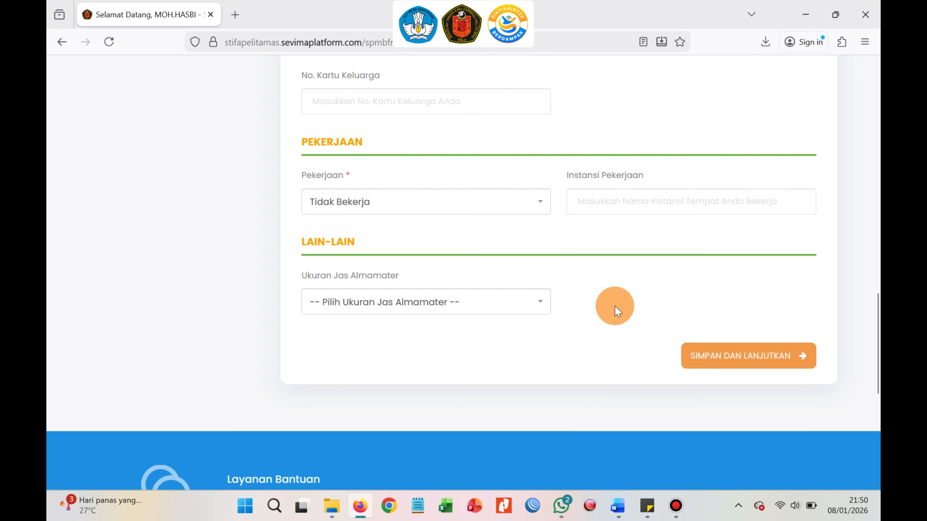
click(514, 240)
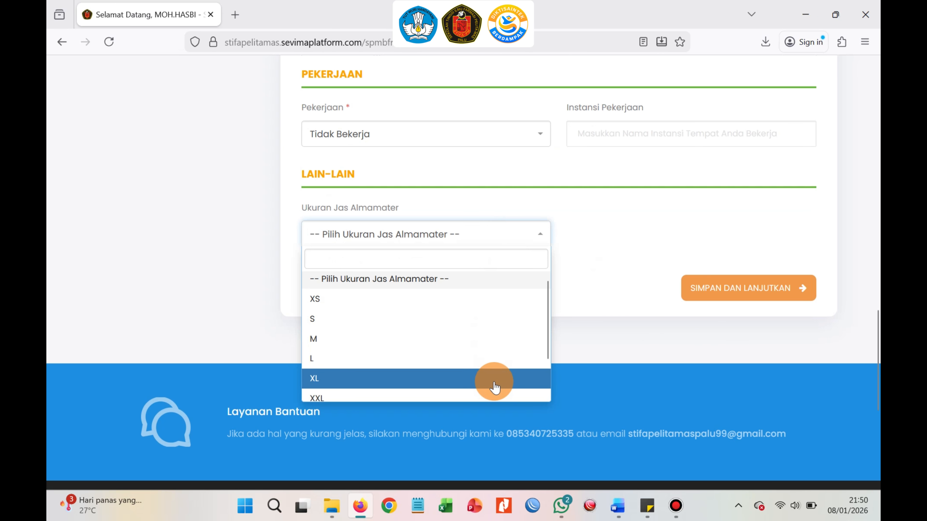
scroll(485, 365, down, 2)
click(476, 351)
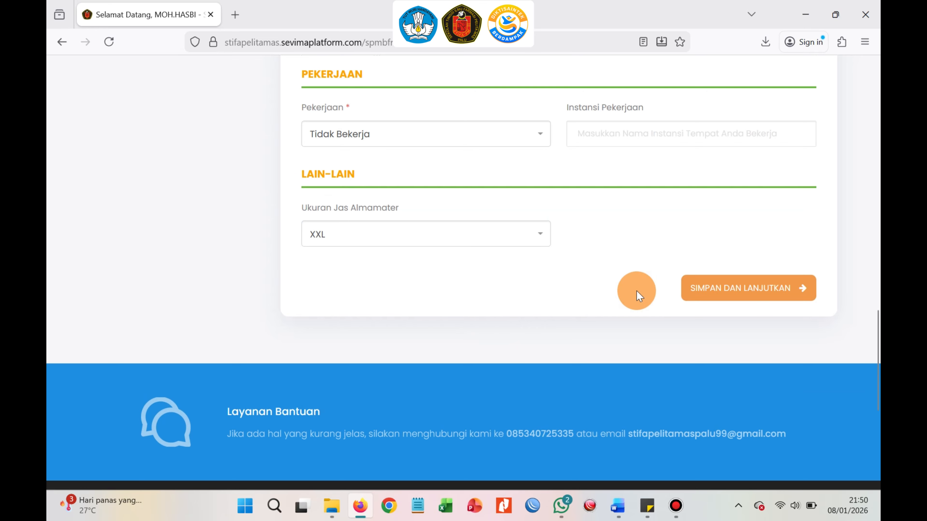
click(767, 275)
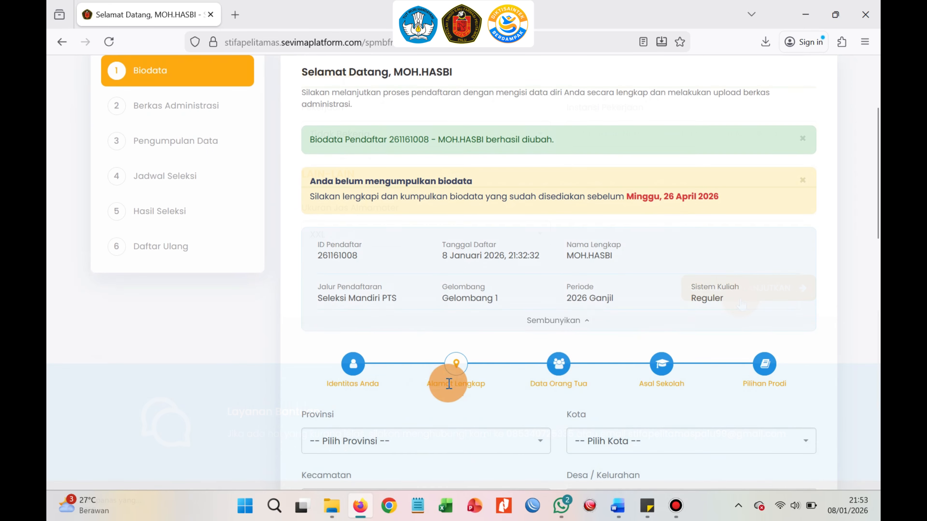
Set the address province to SULAWESI TENGAH.
scroll(876, 233, down, 3)
scroll(874, 234, down, 4)
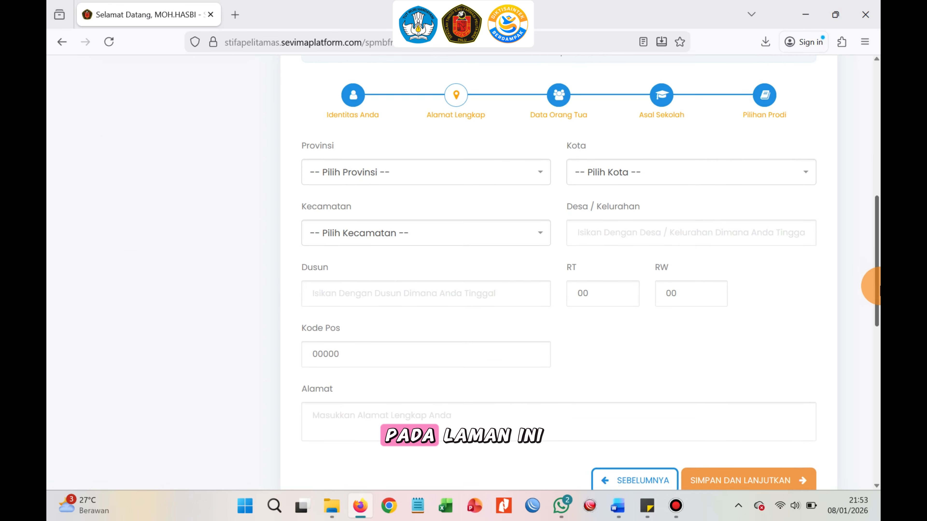
click(472, 155)
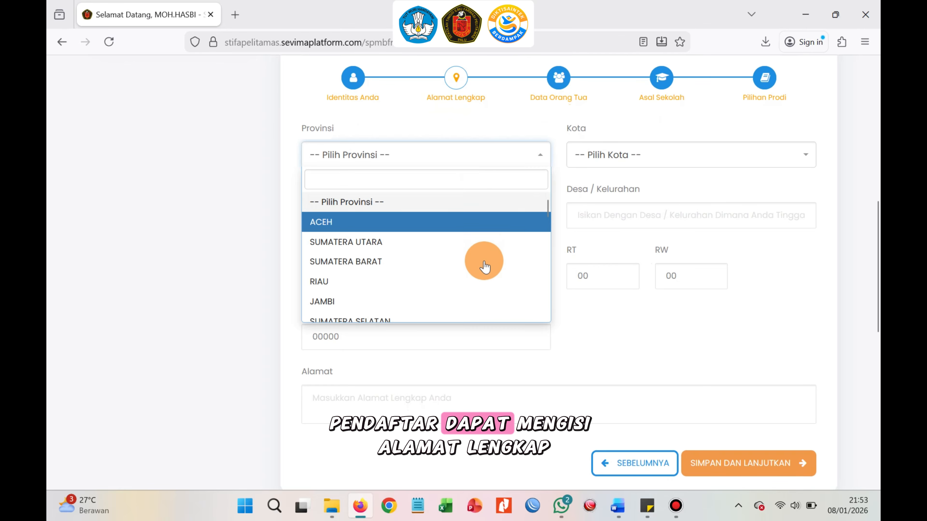
scroll(483, 281, down, 2)
scroll(485, 282, down, 8)
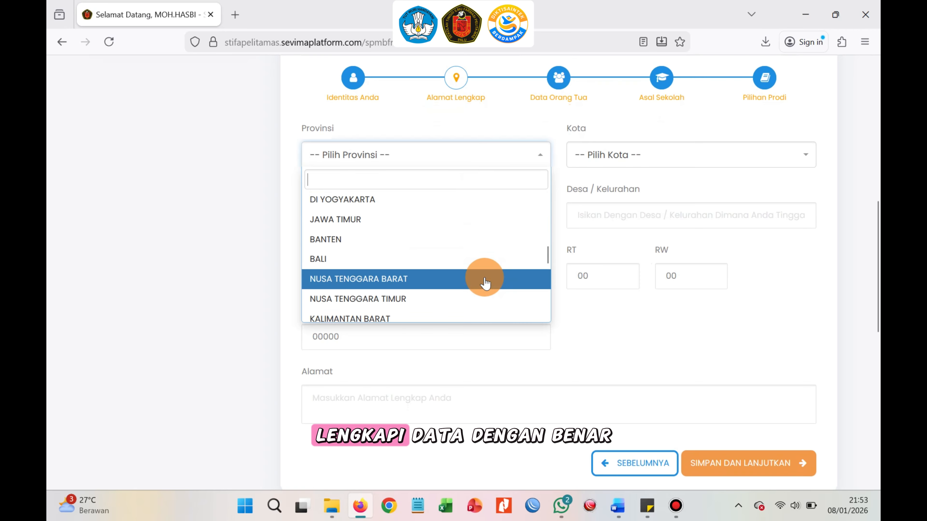
click(463, 227)
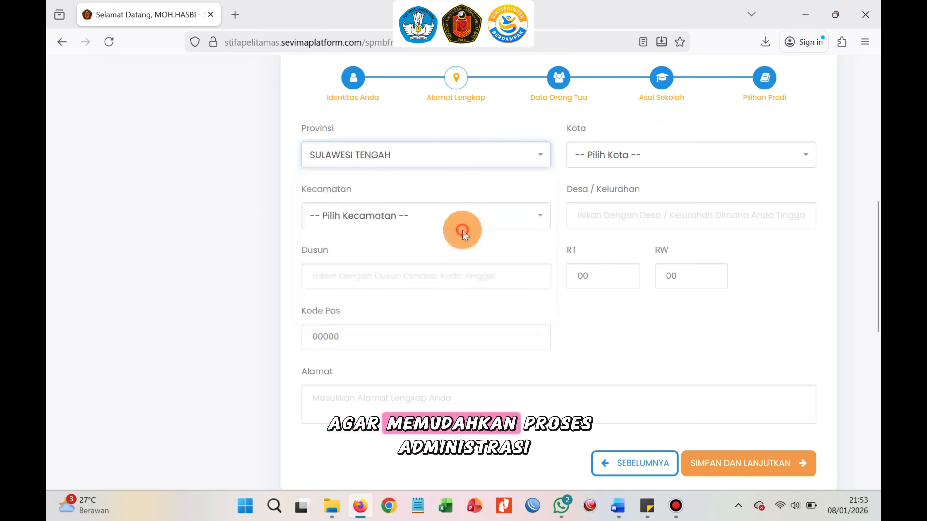
Set the city to KOTA PALU and the district (Kecamatan) to PALU BARAT.
click(602, 163)
scroll(627, 251, down, 6)
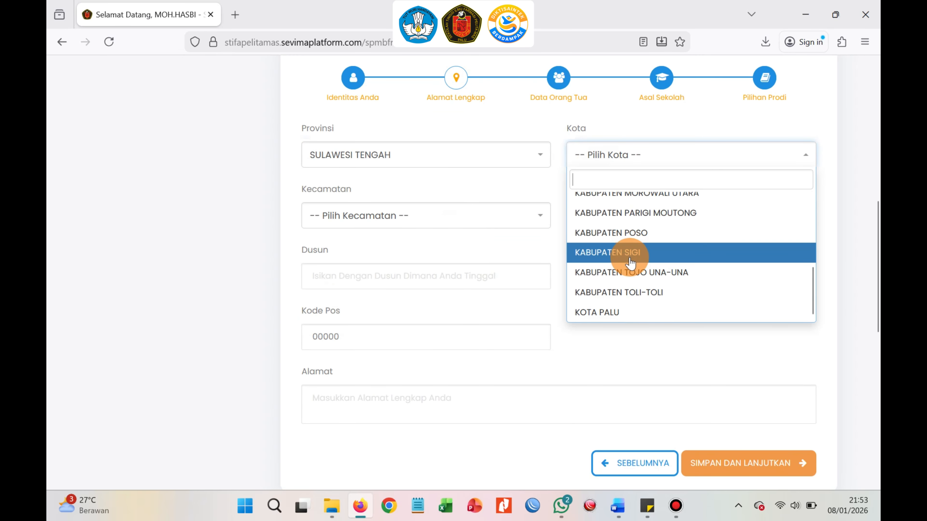
click(636, 312)
click(496, 212)
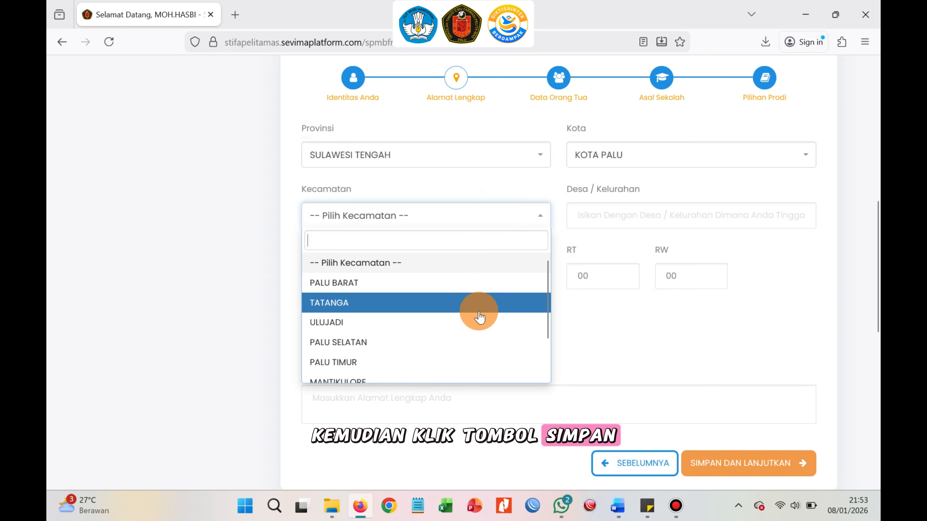
scroll(478, 317, down, 2)
scroll(462, 356, up, 2)
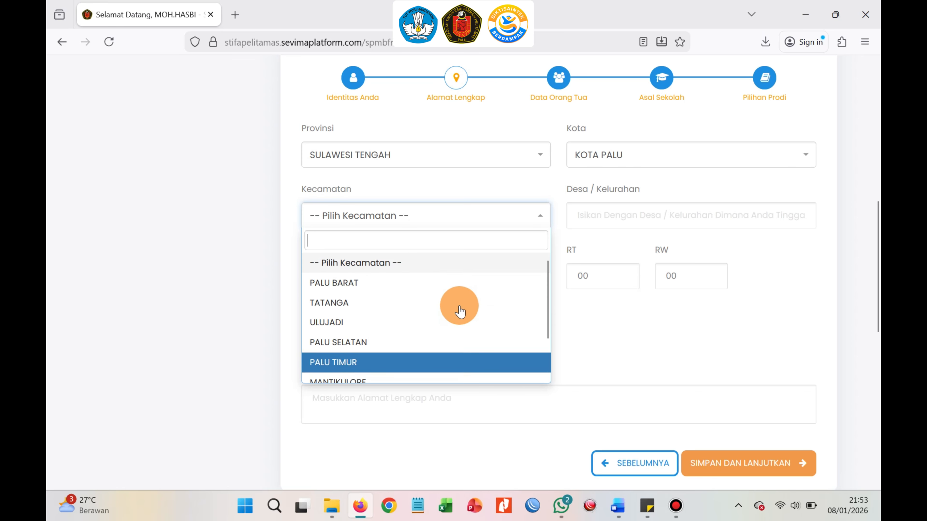
click(462, 288)
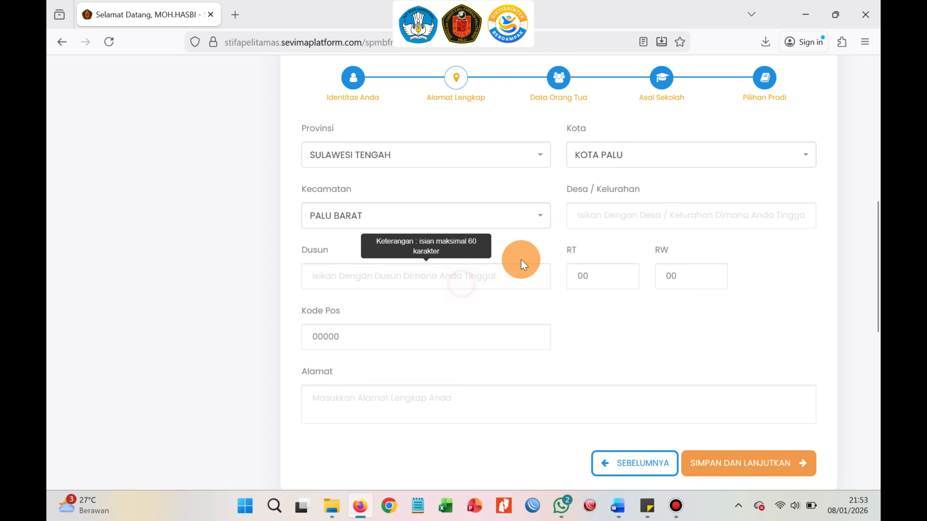
Fill in the applicant's village/kelurahan and the RT and RW numbers of the address.
click(600, 216)
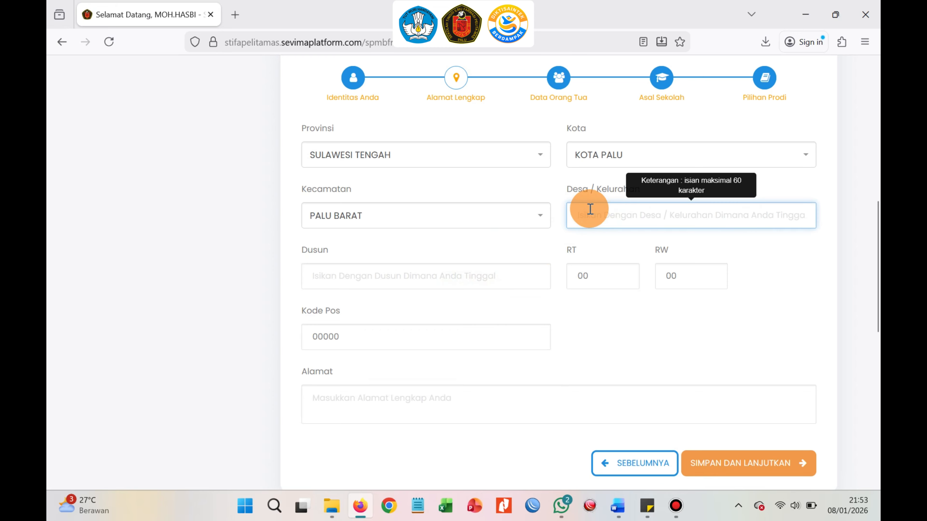
text(UJUNA)
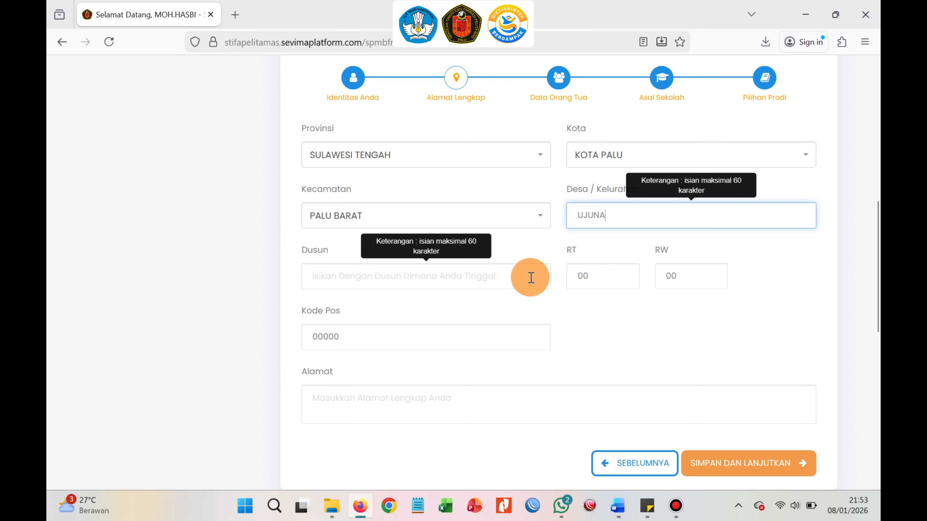
click(591, 277)
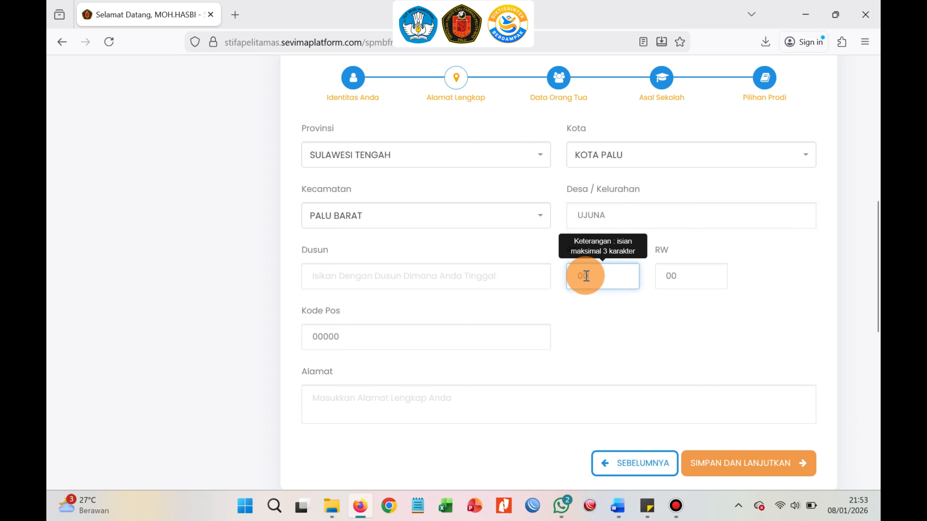
drag(584, 276, 589, 278)
text(2)
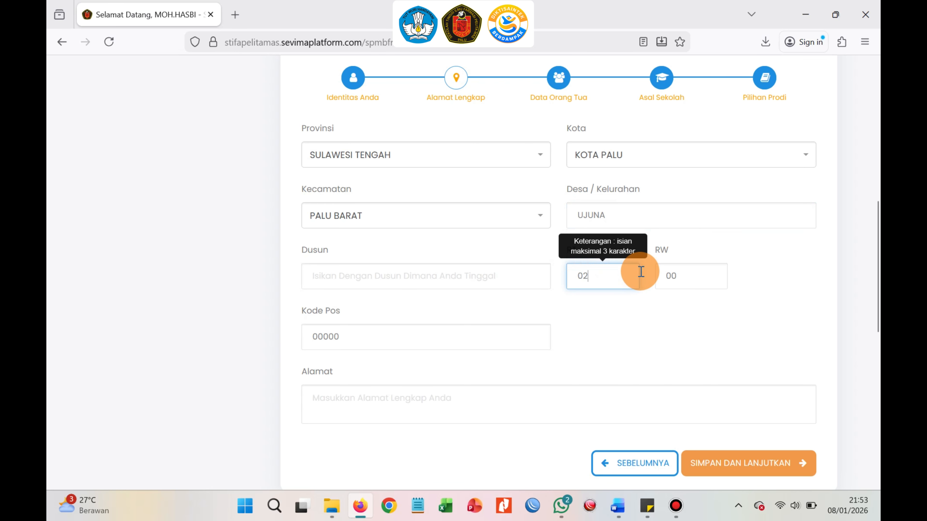
click(671, 277)
drag(672, 277, 676, 277)
text(3)
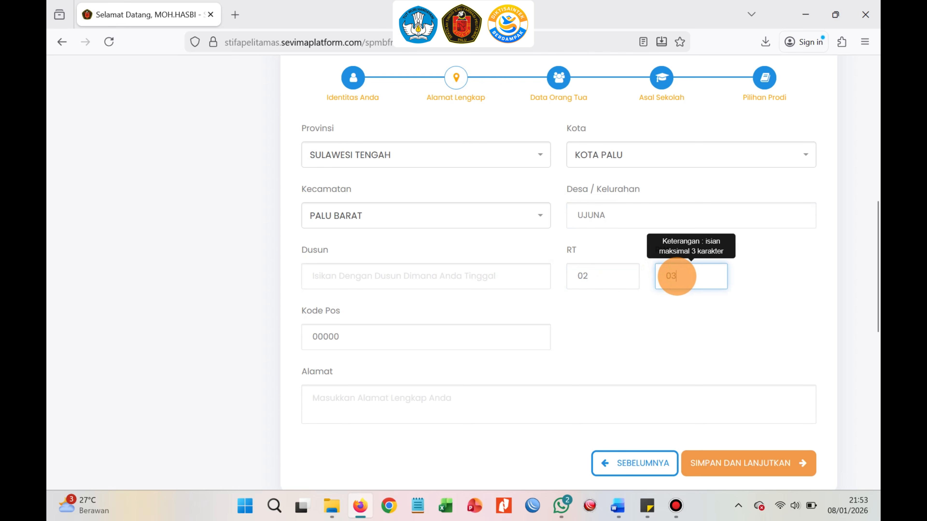
Replace the default postal code with the applicant's postal code.
click(420, 336)
drag(420, 337, 302, 335)
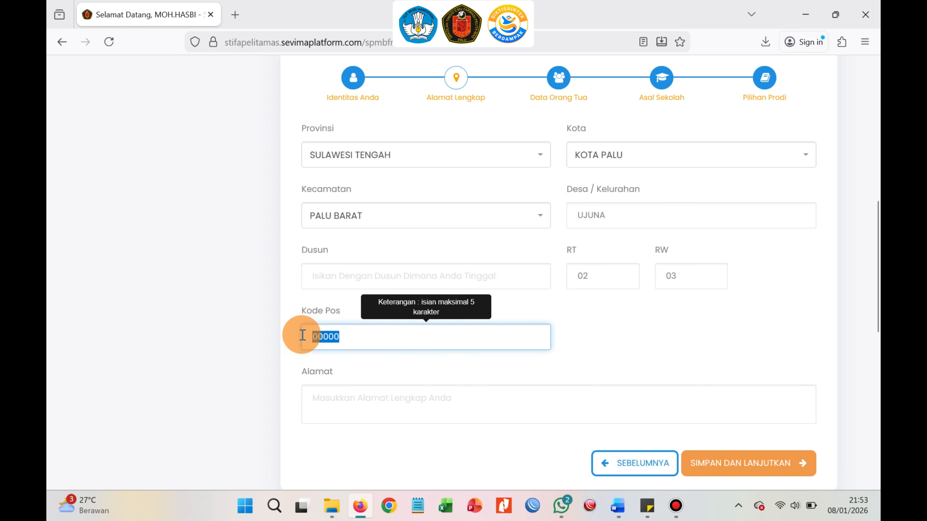
text(94111)
Enter the applicant's street address and save the address section to continue.
click(443, 403)
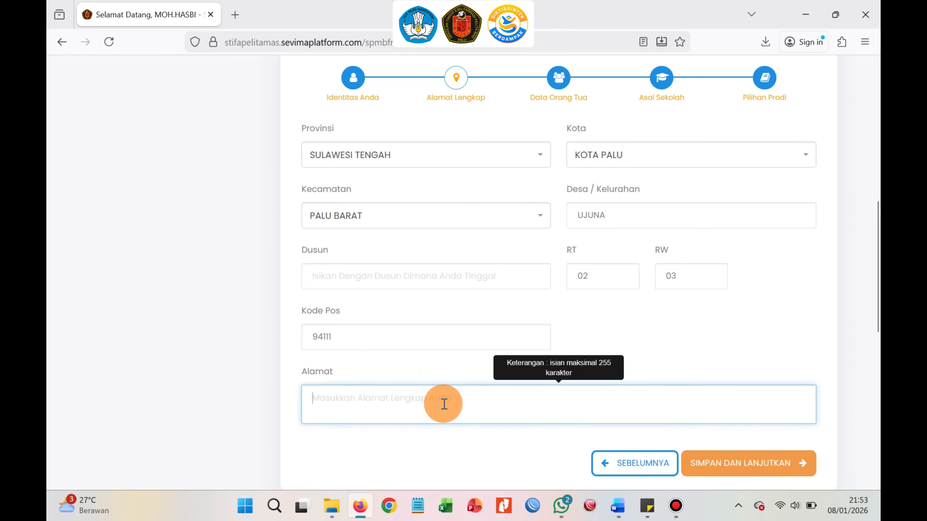
text(J)
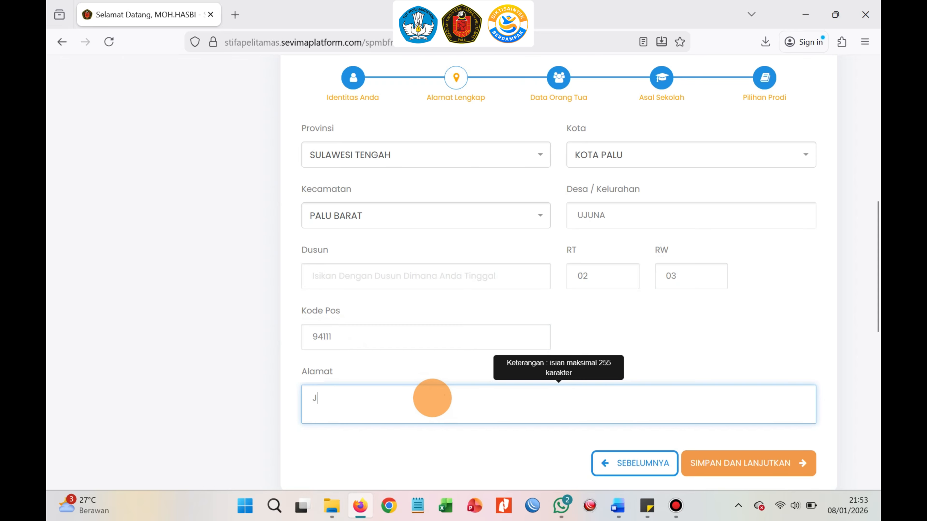
text(alan Jalan)
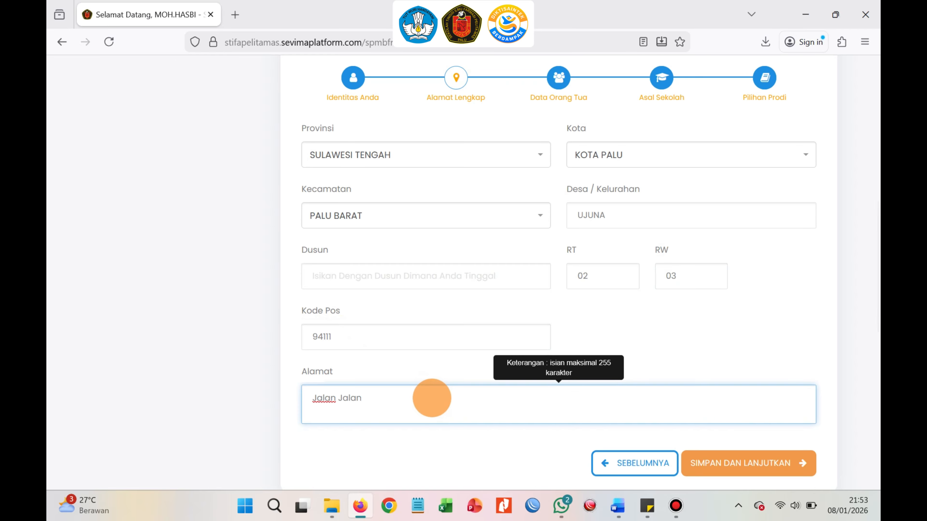
click(746, 457)
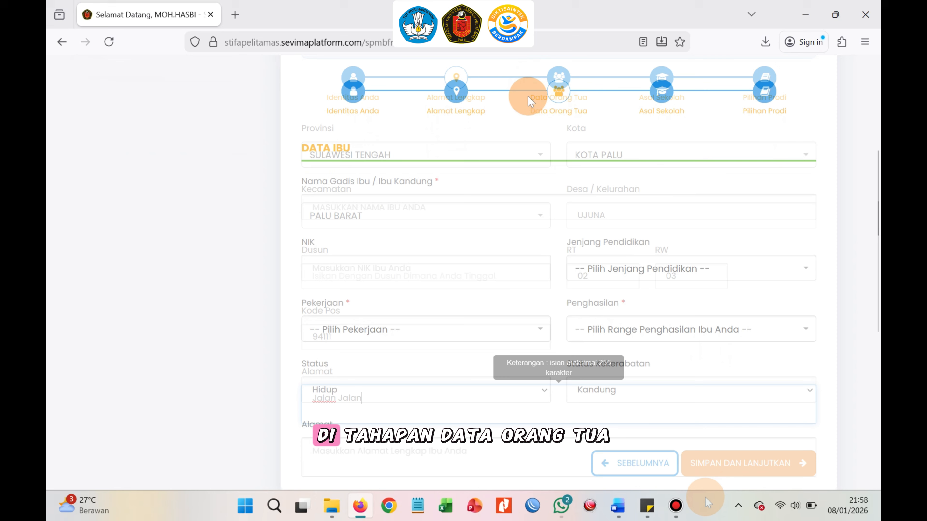
Enter the mother's maiden name in the mother's data section.
click(494, 213)
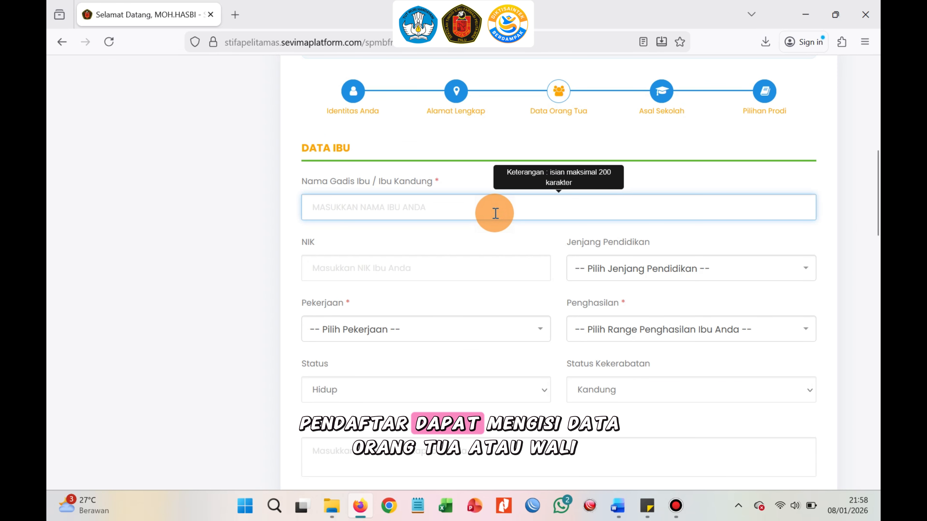
text(IBU)
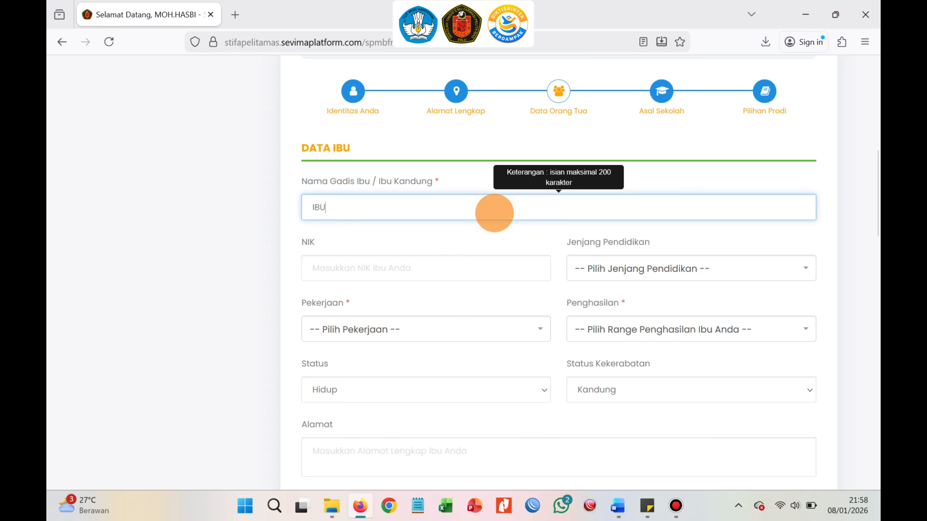
text( HASBI)
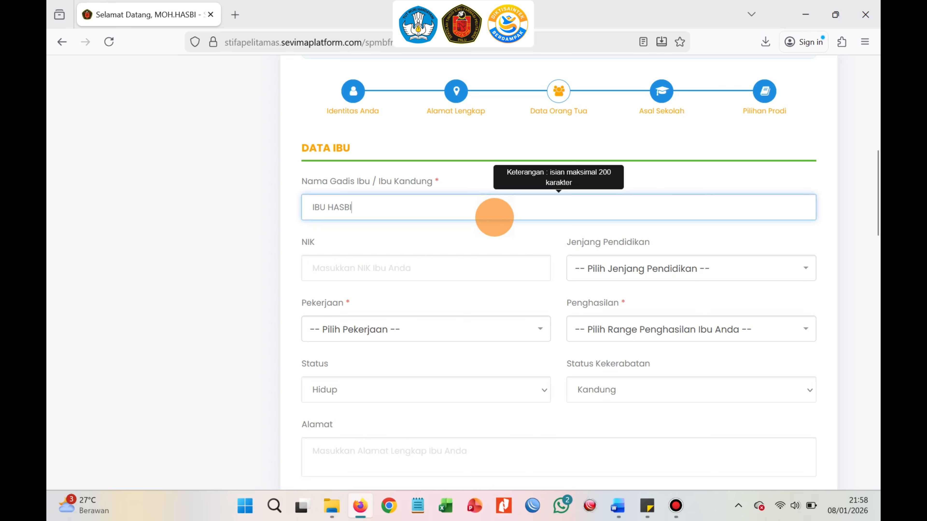
Enter the mother's NIK identity number.
click(456, 268)
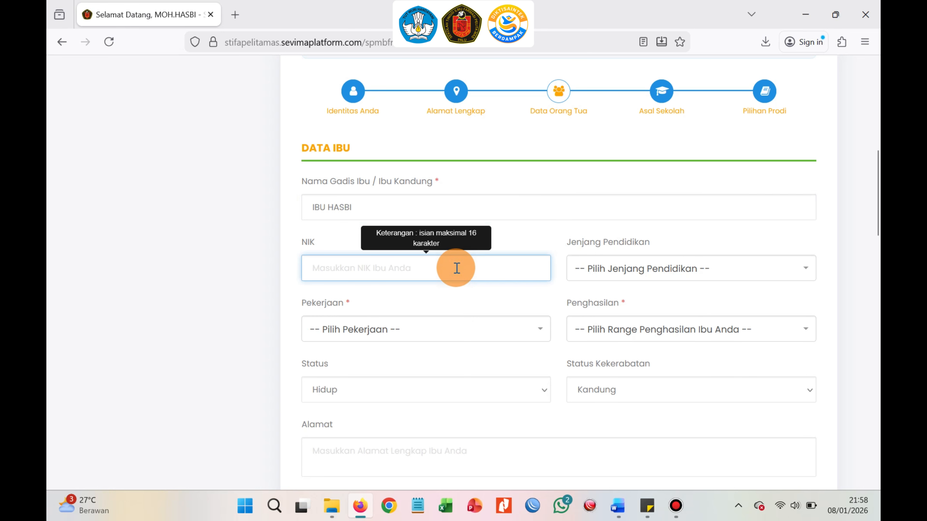
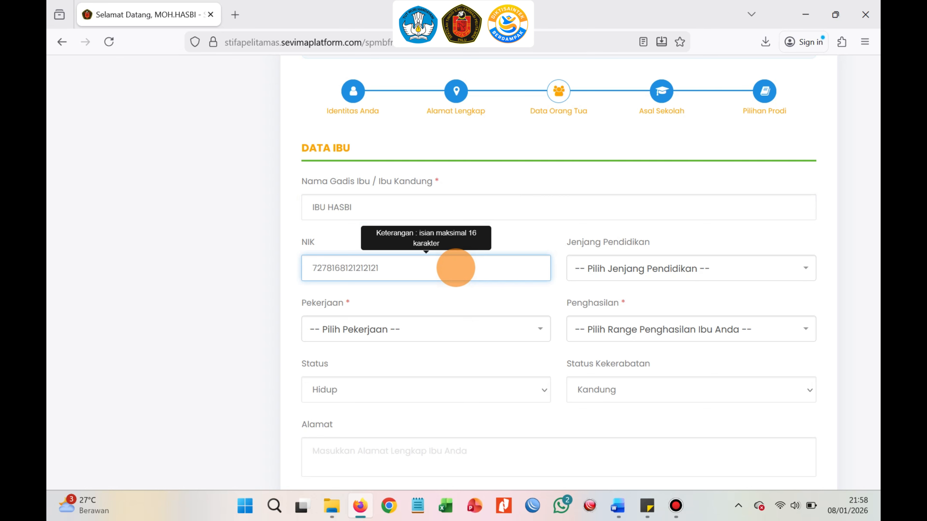
Set the mother's education level to S1 - Strata 1 and her occupation to Ibu Rumah Tangga.
click(647, 270)
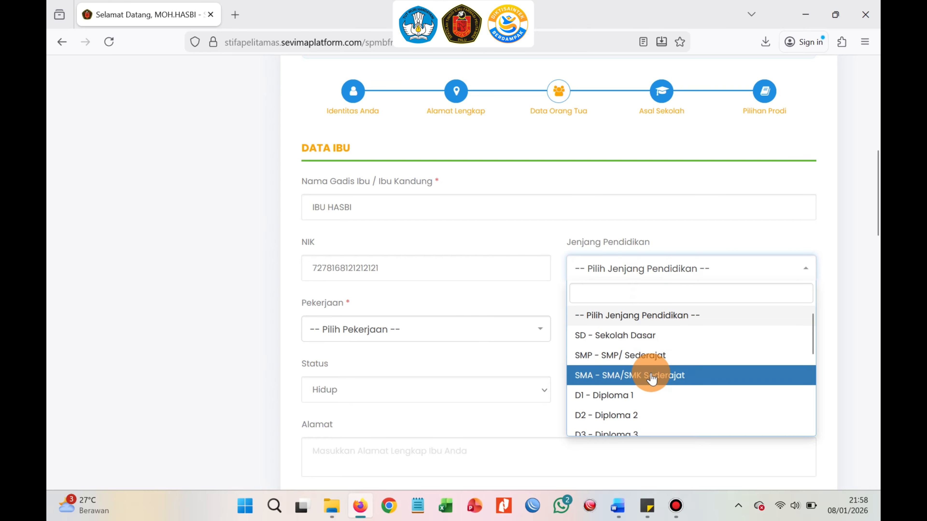
scroll(651, 378, down, 4)
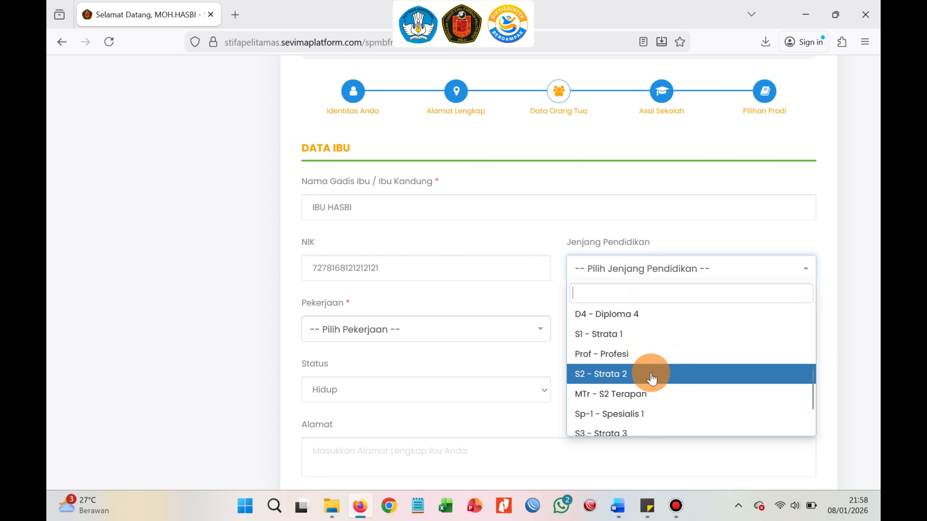
click(645, 341)
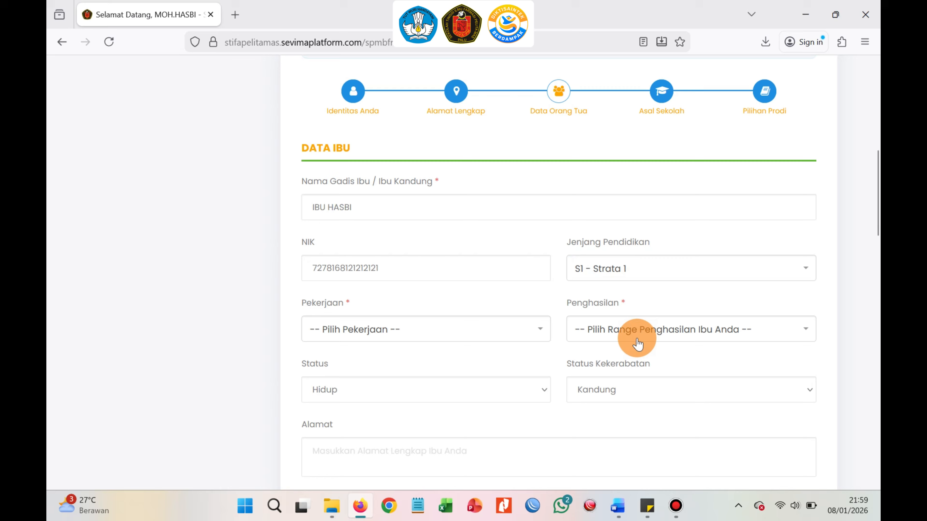
click(478, 327)
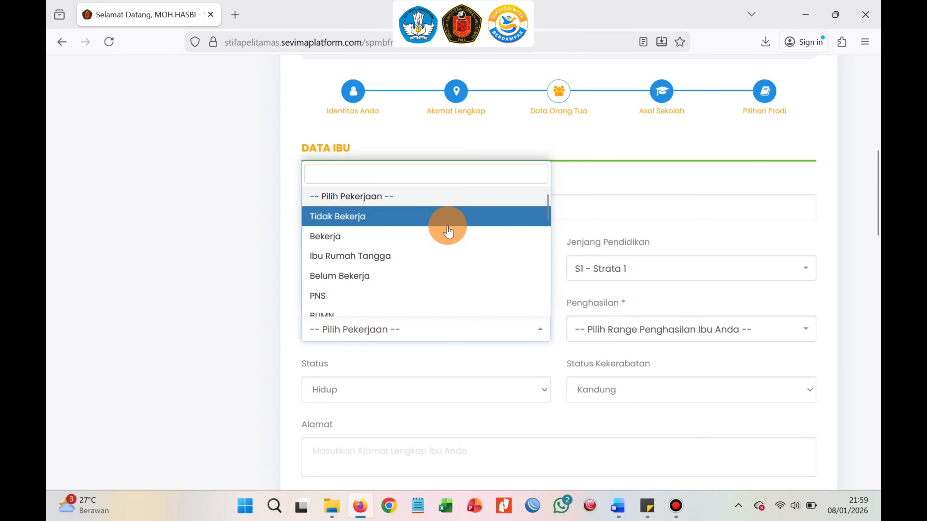
click(451, 256)
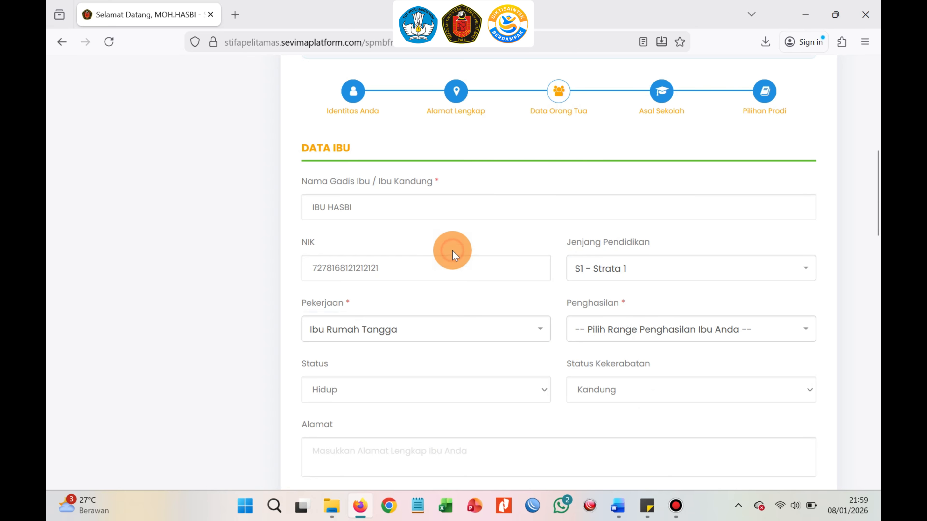
Set the mother's income to 1.000.001 - 2.000.000 and enter her address as Jalan Jalan.
click(613, 333)
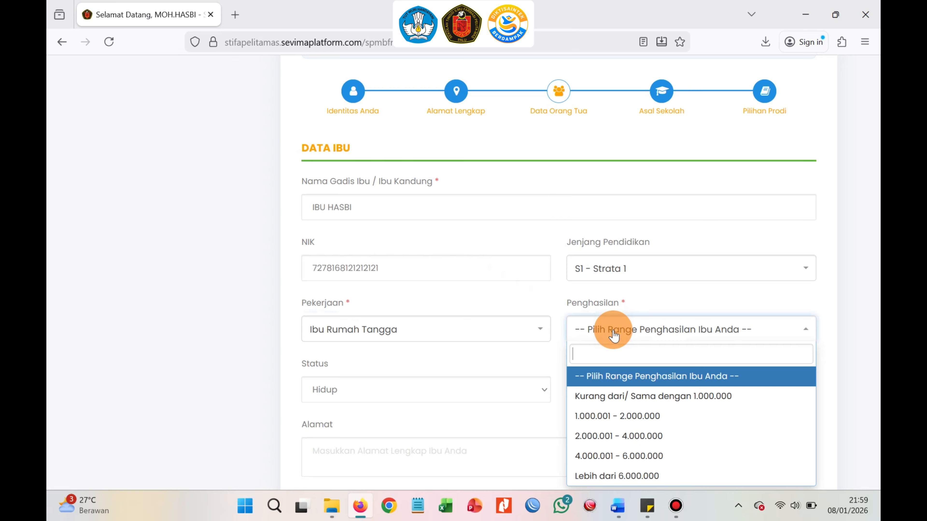
click(635, 415)
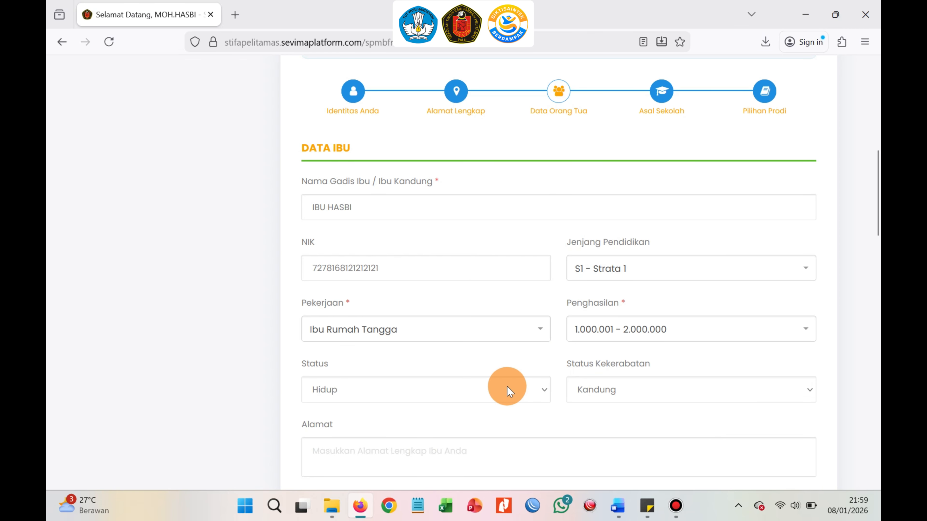
click(578, 455)
scroll(780, 312, down, 3)
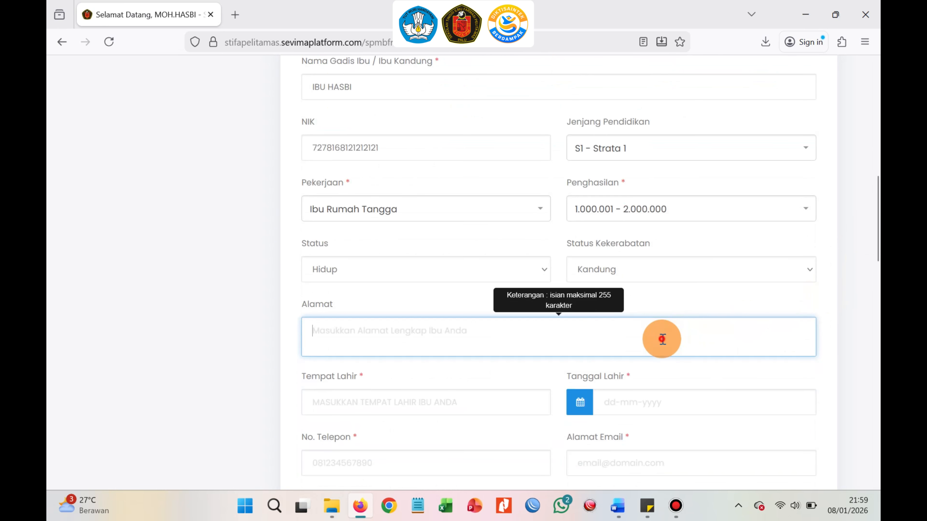
text(Jalan)
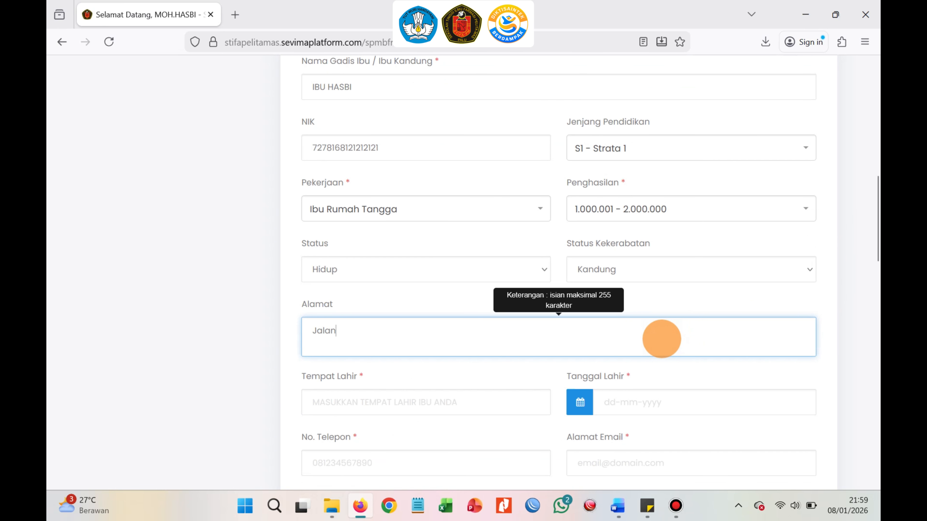
text( Jalan)
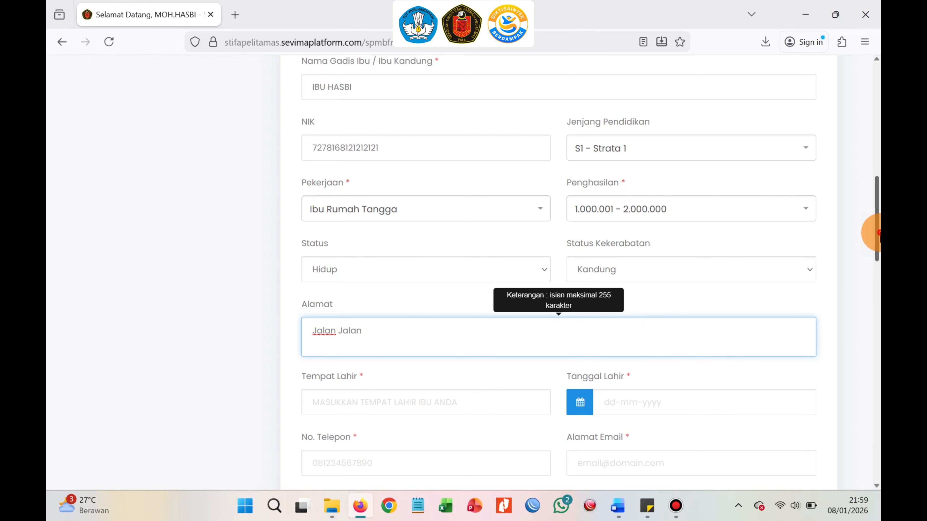
scroll(846, 285, down, 5)
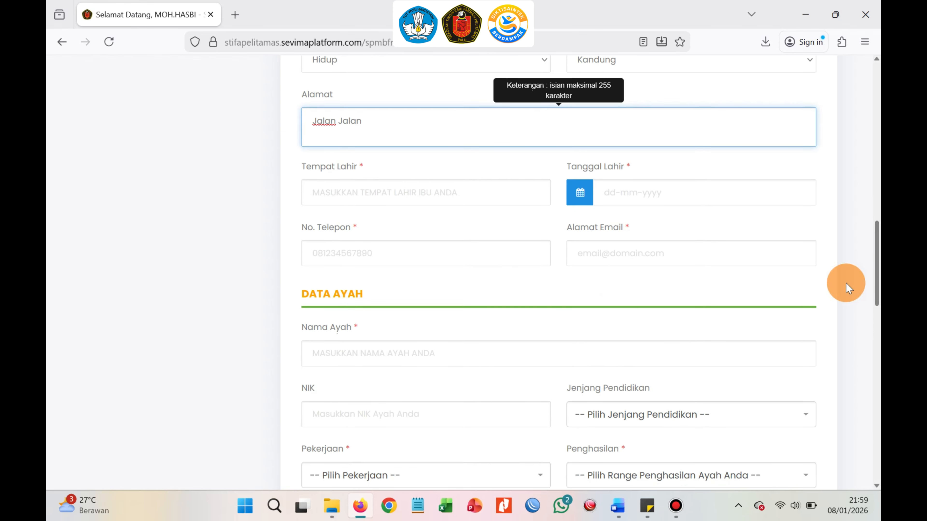
Enter the mother's place of birth as SIDRAP.
click(462, 194)
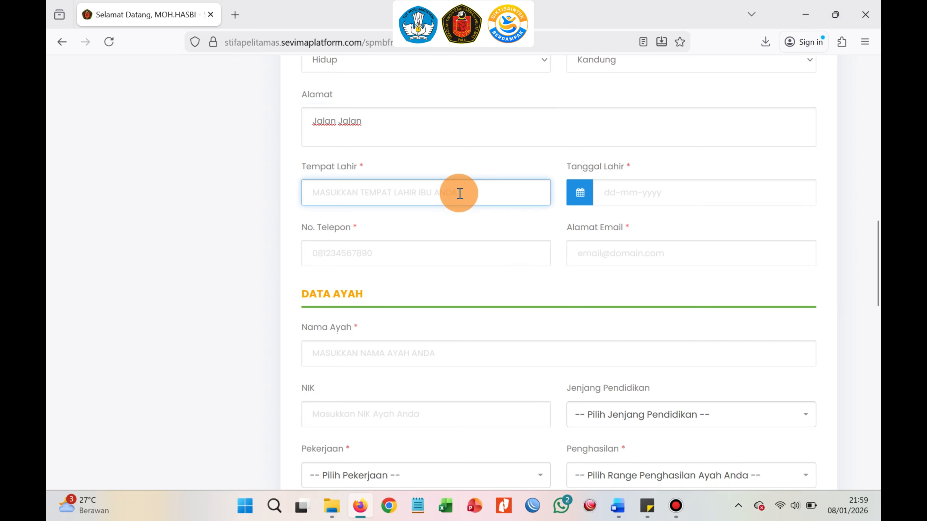
text(SIDRAAPP)
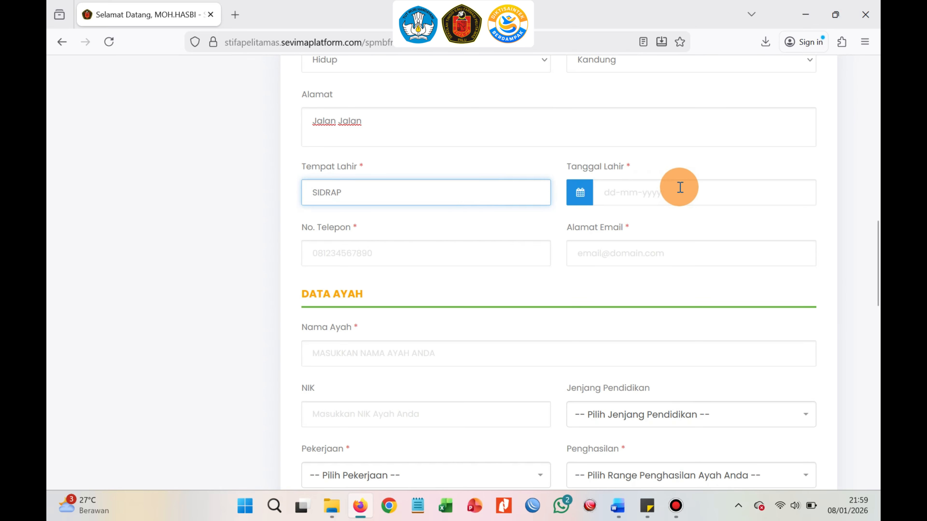
click(675, 190)
click(672, 219)
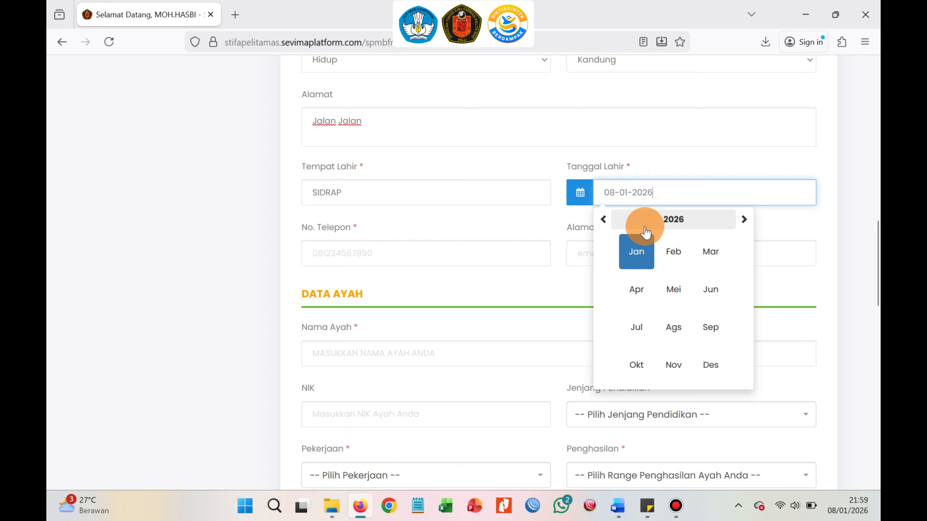
click(658, 221)
click(659, 221)
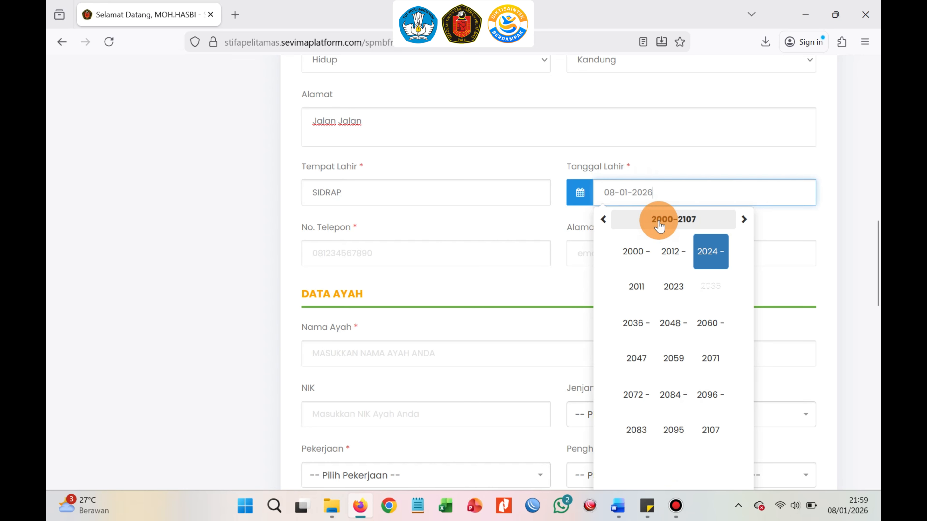
click(603, 220)
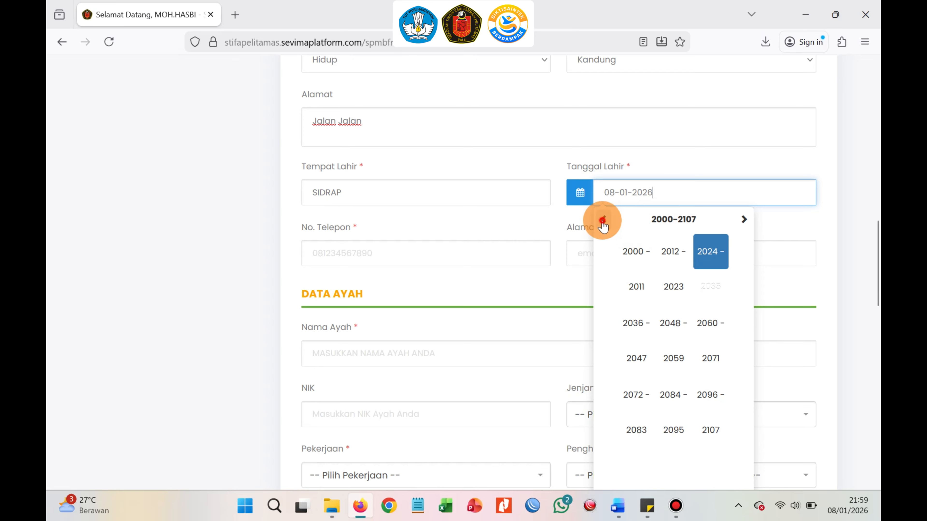
click(603, 219)
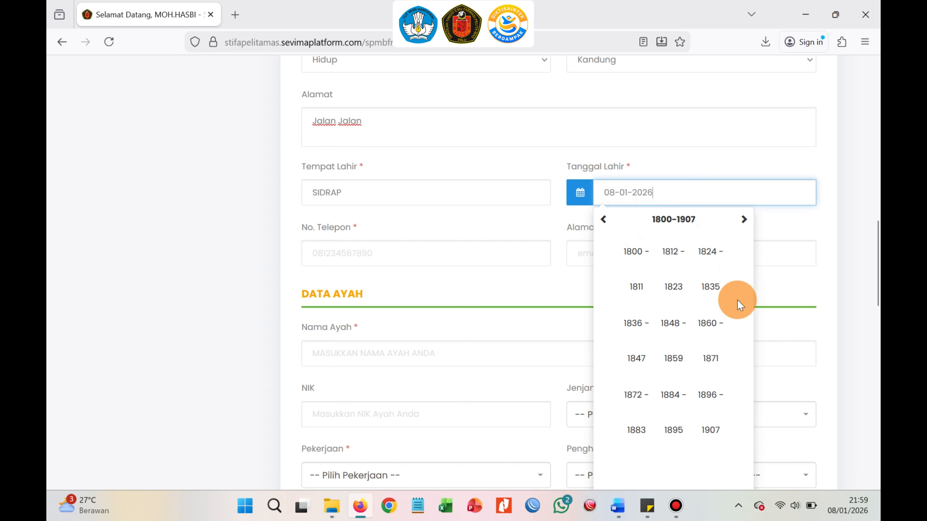
click(742, 220)
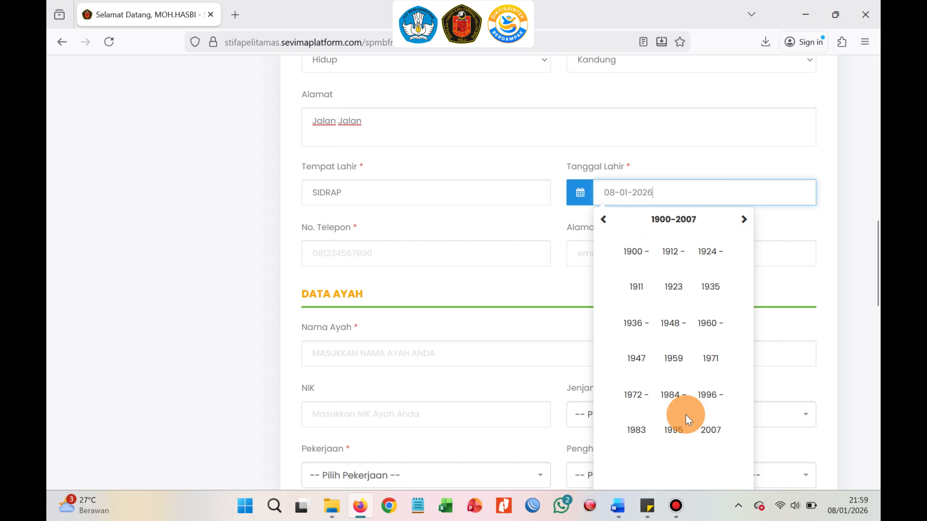
click(674, 323)
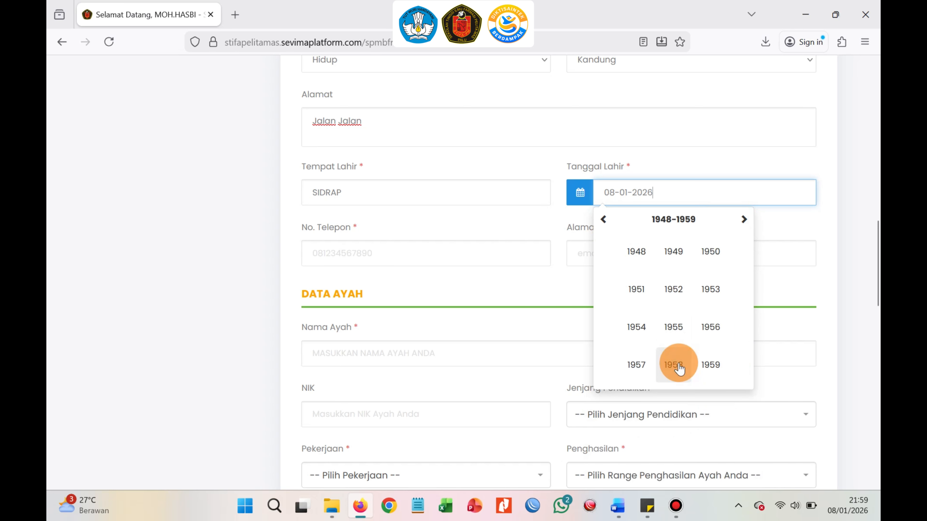
click(709, 366)
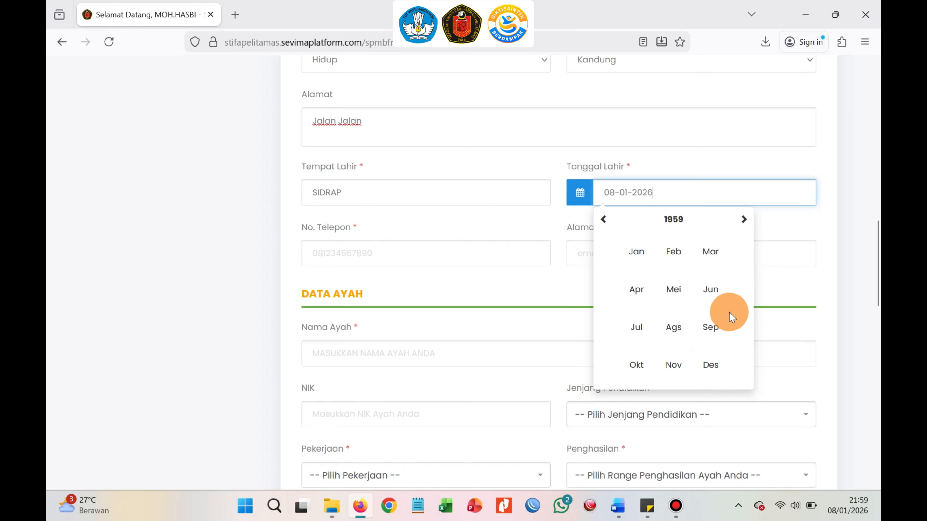
click(674, 252)
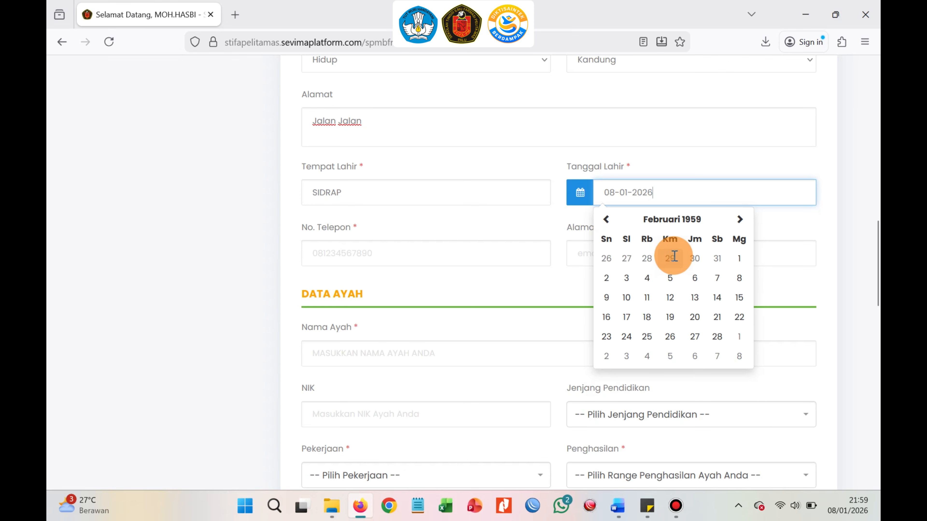
click(660, 196)
click(663, 220)
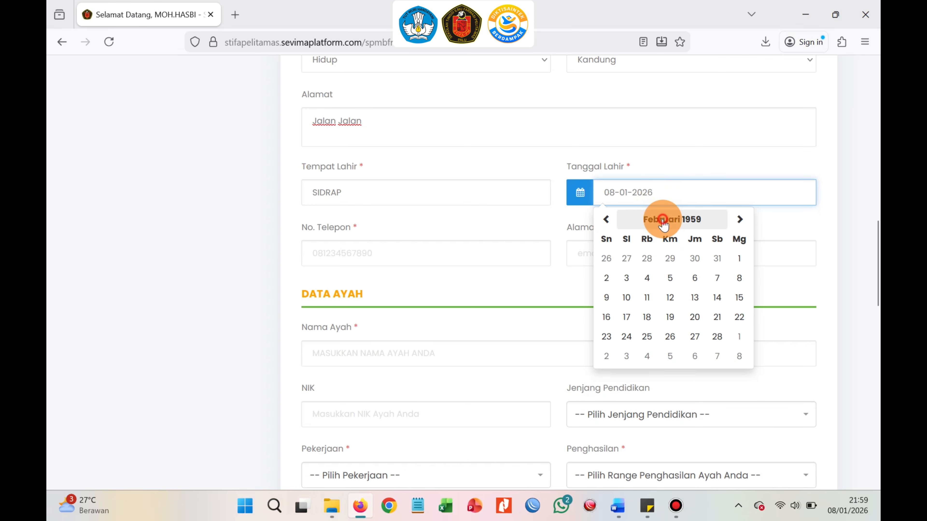
click(674, 287)
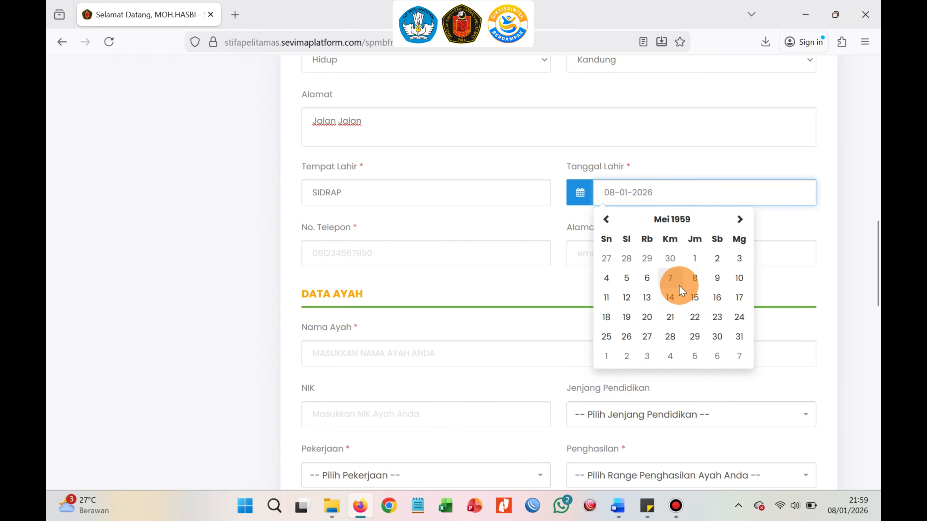
click(673, 286)
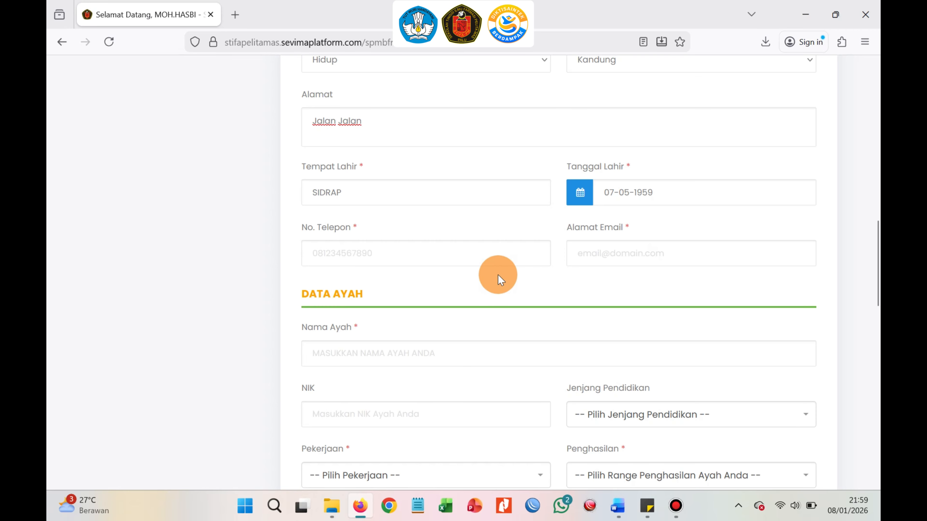
Enter the mother's phone number.
click(493, 258)
text(0)
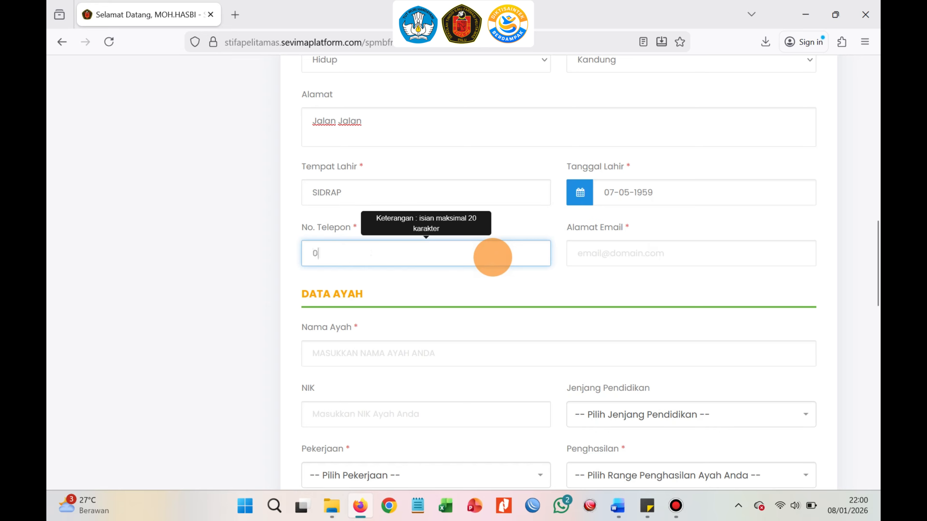
text(8134567891111111)
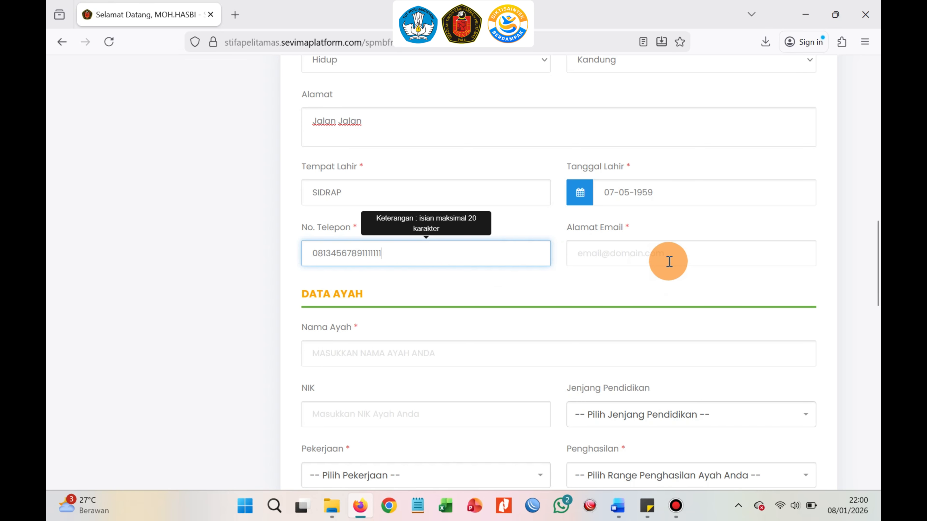
Fill in the mother's e-mail address.
click(664, 252)
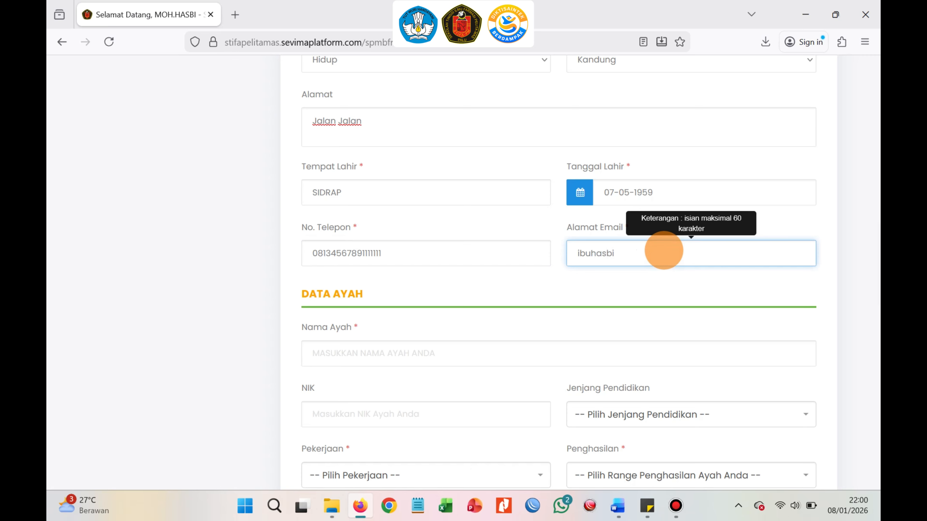
Enter the father's name in the father's data section.
scroll(474, 356, down, 3)
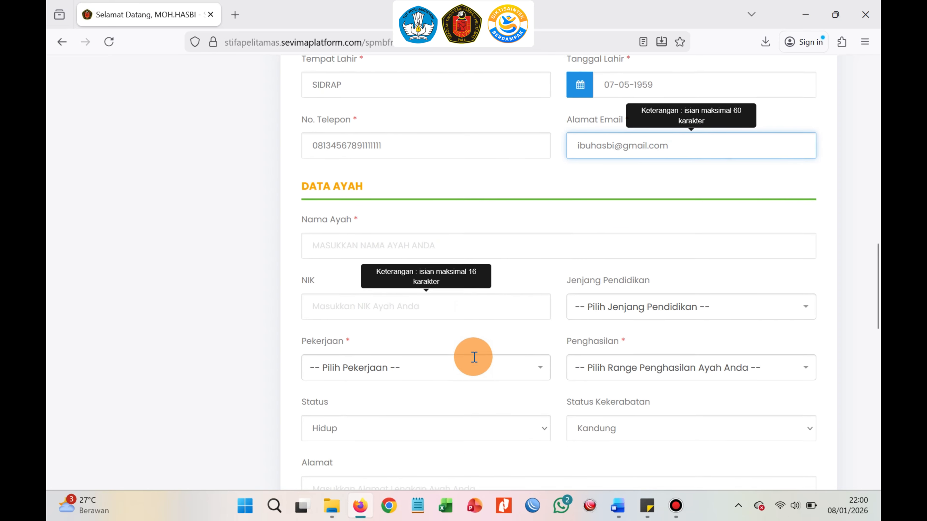
click(395, 218)
text(AYA)
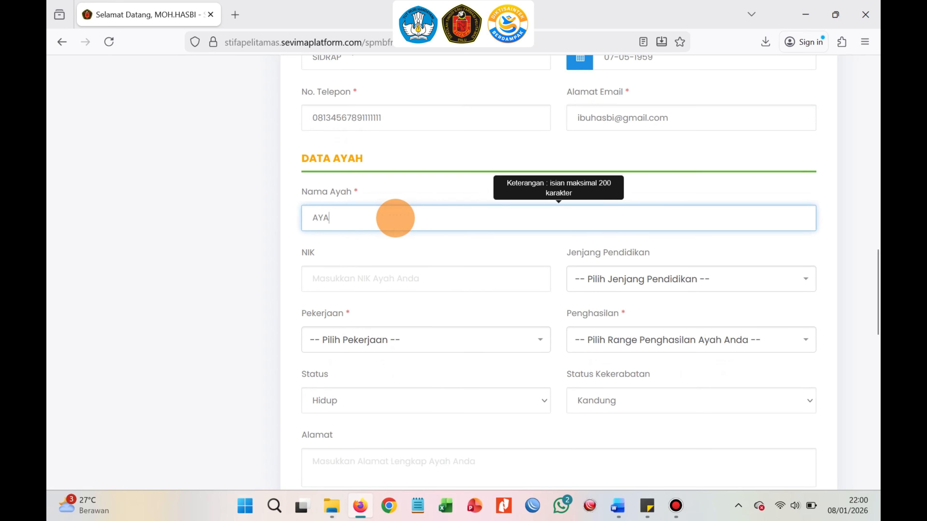
text(H HASBI)
Enter the father's NIK identity number.
click(376, 288)
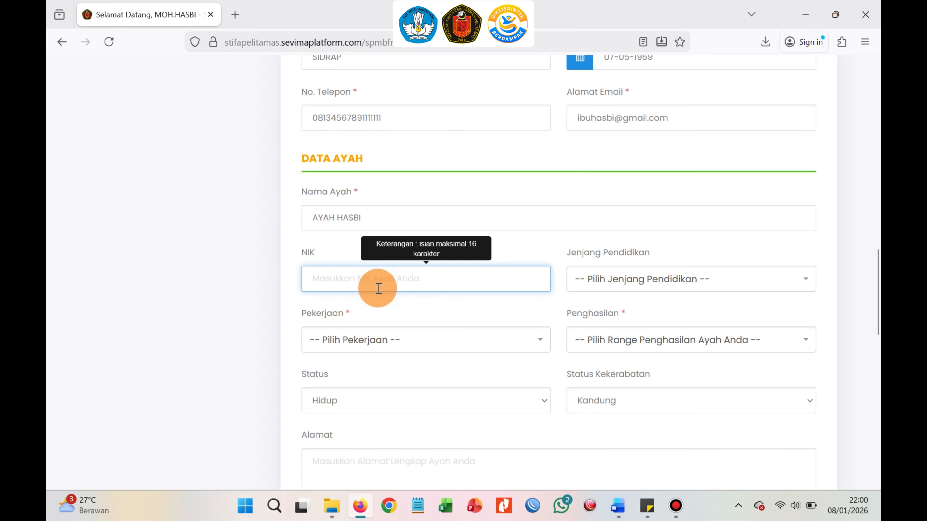
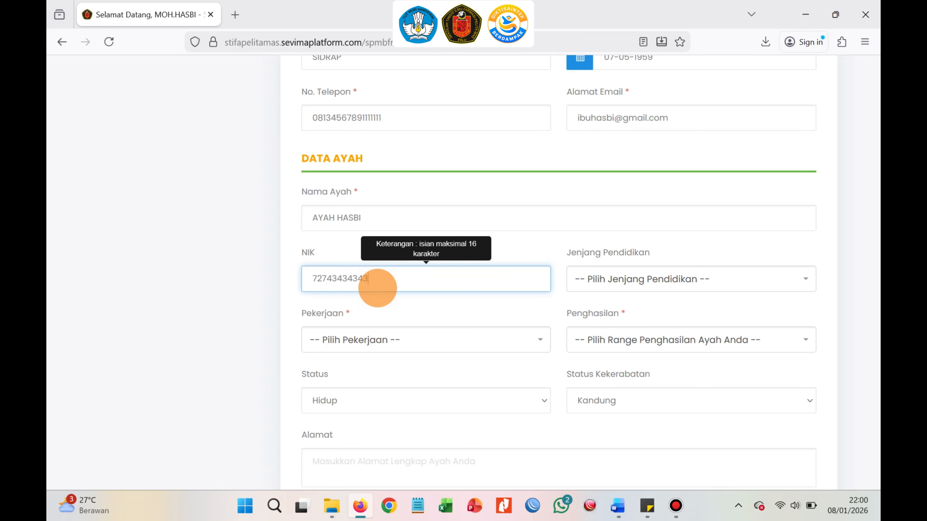
Set the father's education level to S2 - Strata 2 and his occupation to BUMN.
click(661, 288)
scroll(662, 373, down, 3)
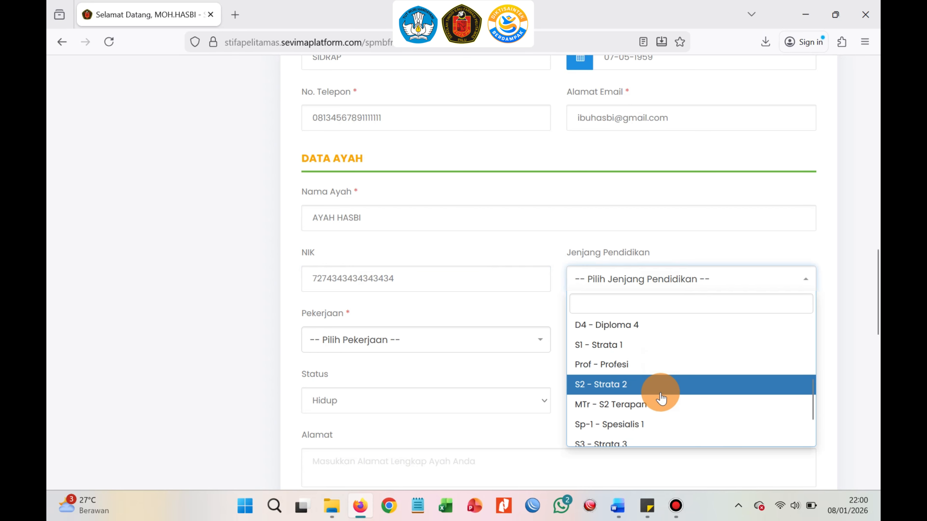
click(661, 390)
click(460, 345)
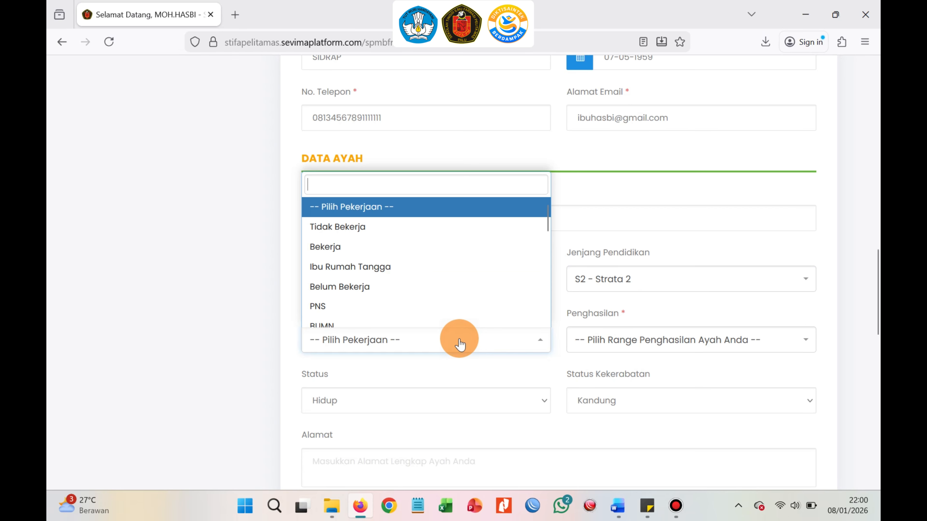
scroll(443, 314, down, 1)
scroll(438, 299, down, 1)
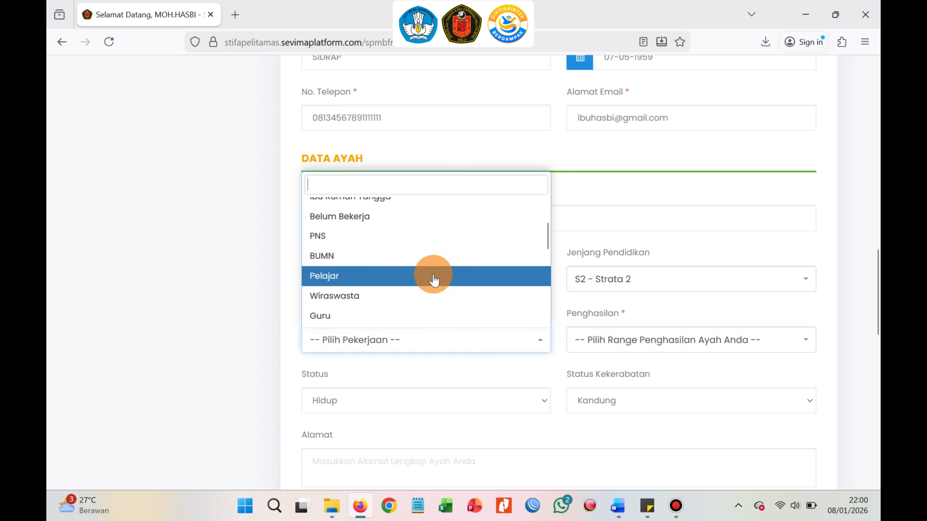
click(428, 260)
Set the father's income range to Lebih dari 6.000.000.
click(587, 339)
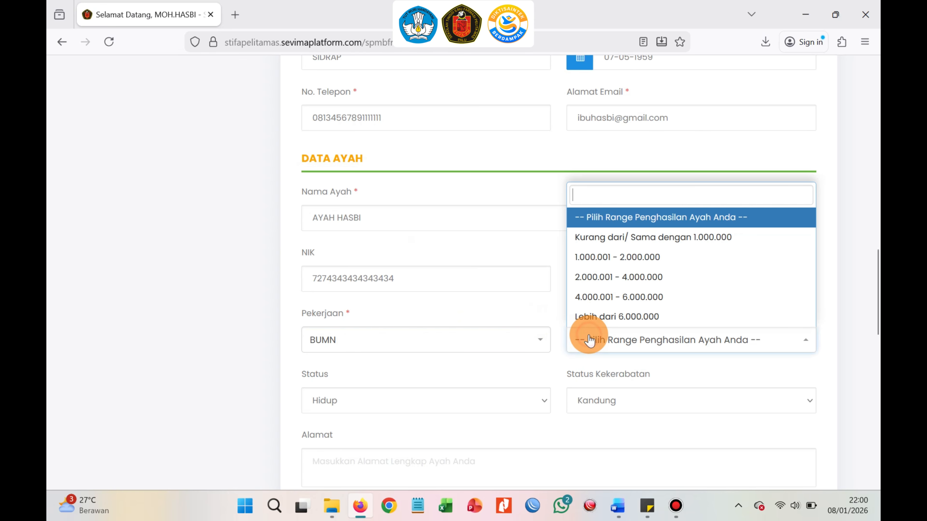
click(620, 315)
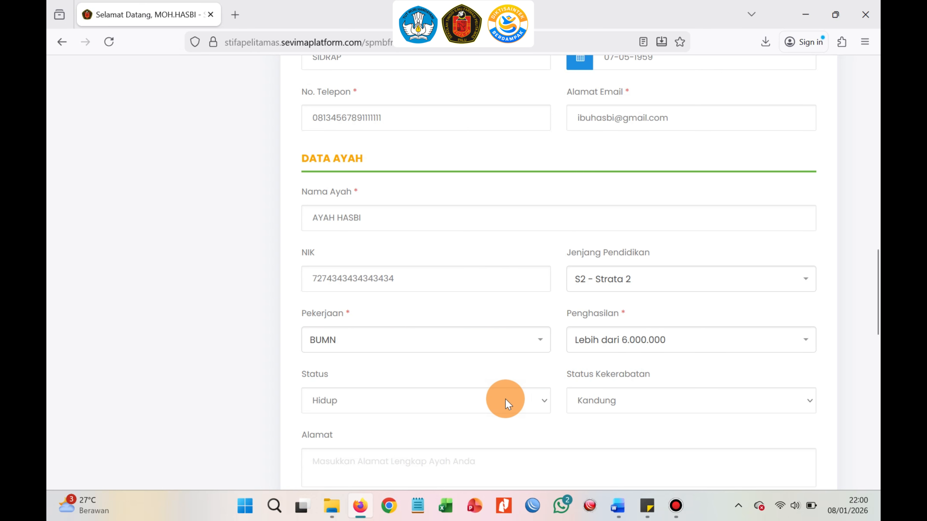
click(478, 397)
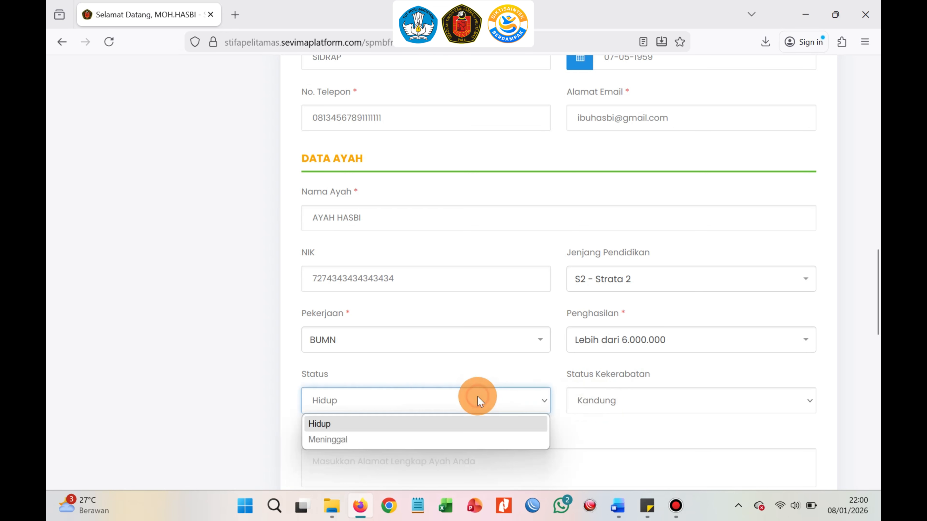
click(478, 396)
Enter the father's address as jalan jalan.
scroll(445, 391, down, 3)
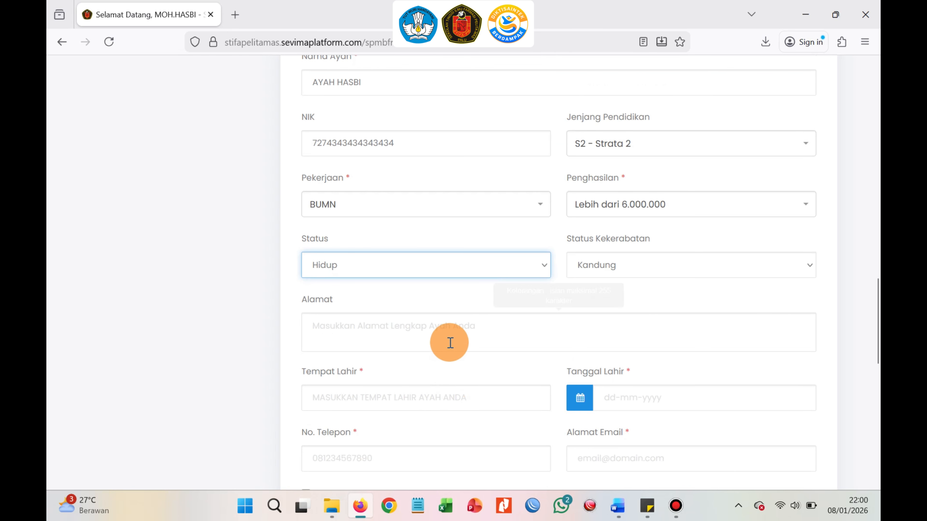
click(450, 335)
text(jalan)
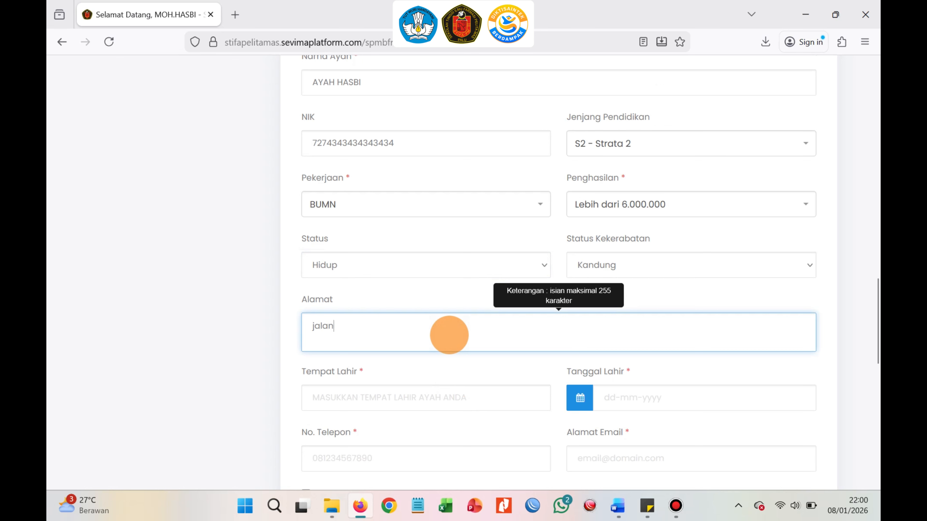
text( jalan)
Enter the father's place of birth as SIDRAP.
click(440, 401)
text(SI)
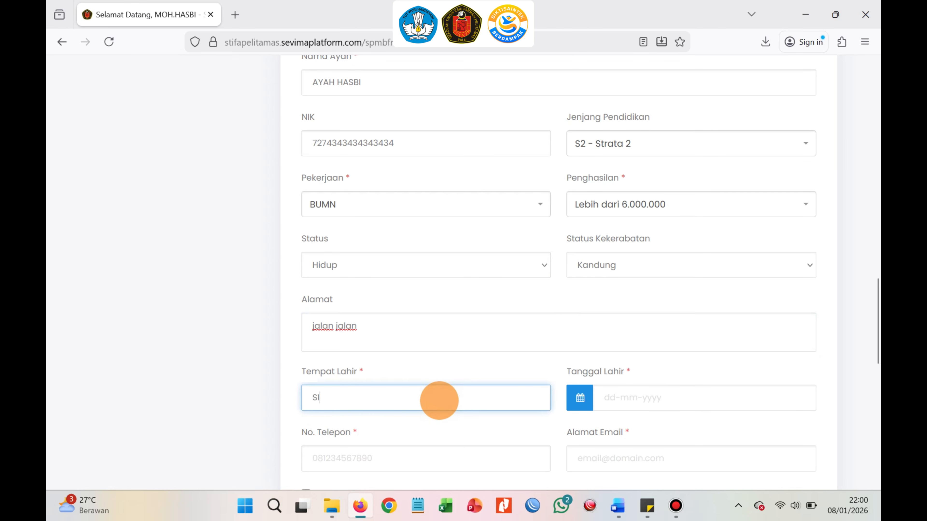
text(DRAP)
Set the father's date of birth to 20 September 1958 using the date picker.
click(699, 400)
click(685, 238)
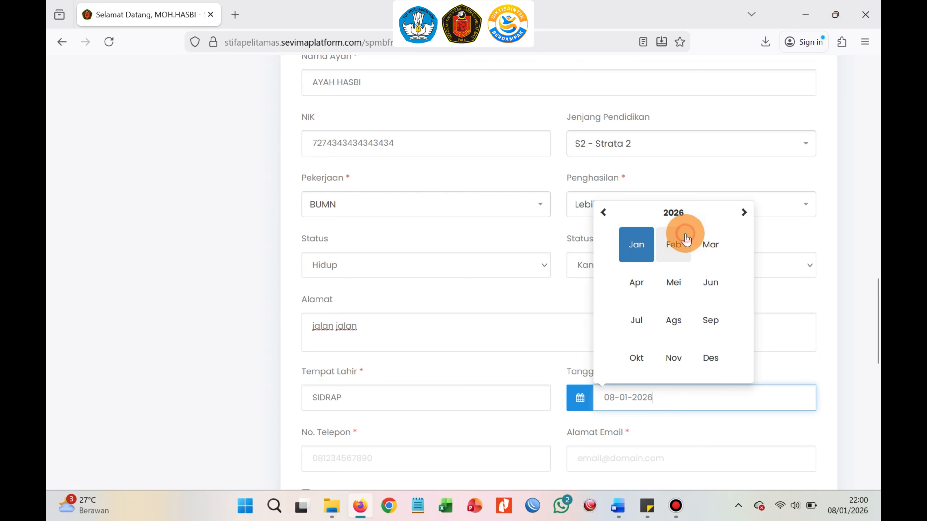
click(673, 213)
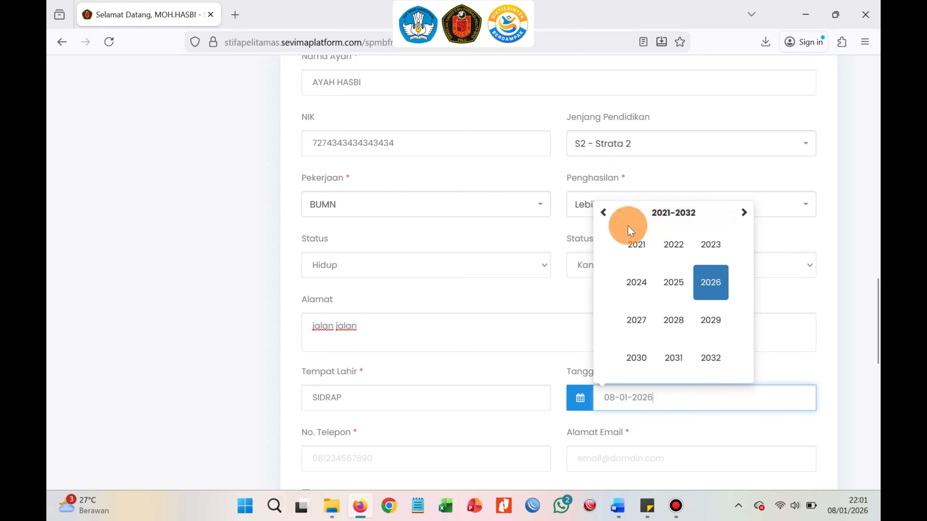
click(603, 213)
click(603, 212)
click(603, 213)
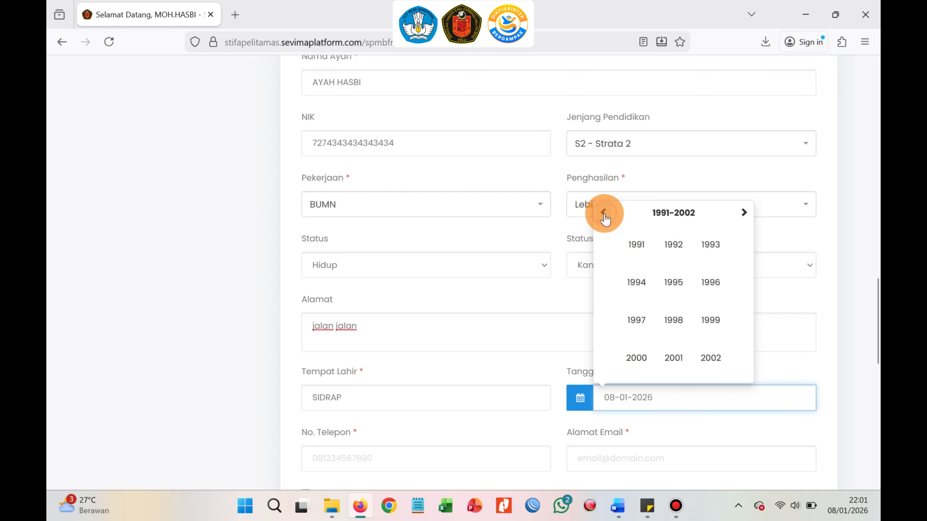
click(603, 213)
click(603, 213)
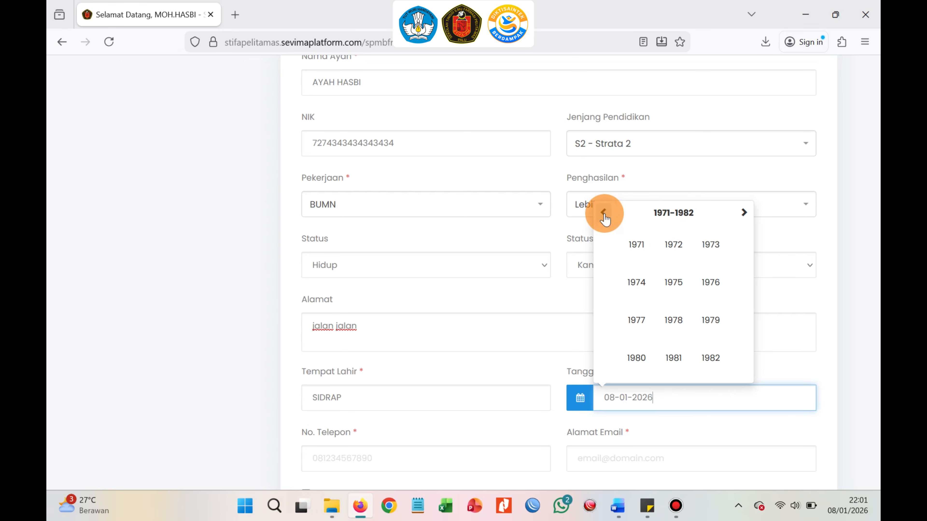
click(603, 213)
click(603, 213)
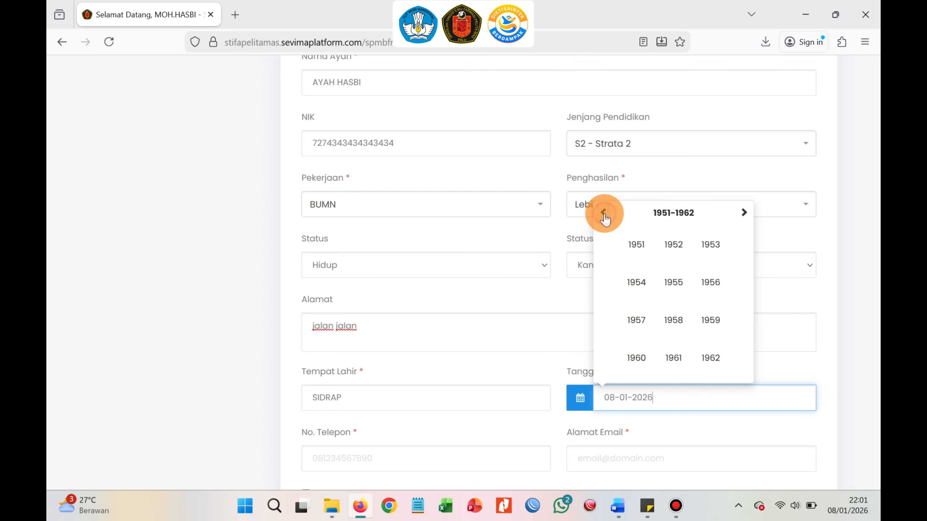
click(673, 320)
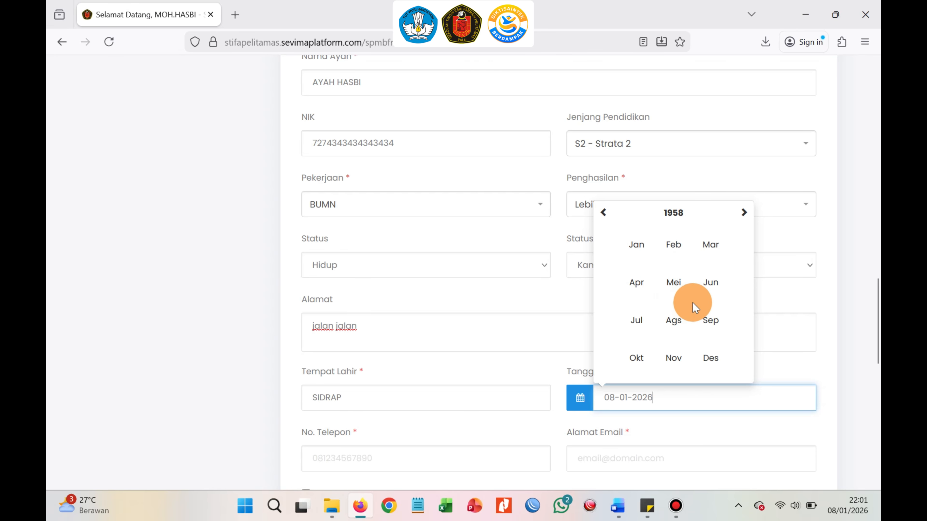
click(716, 319)
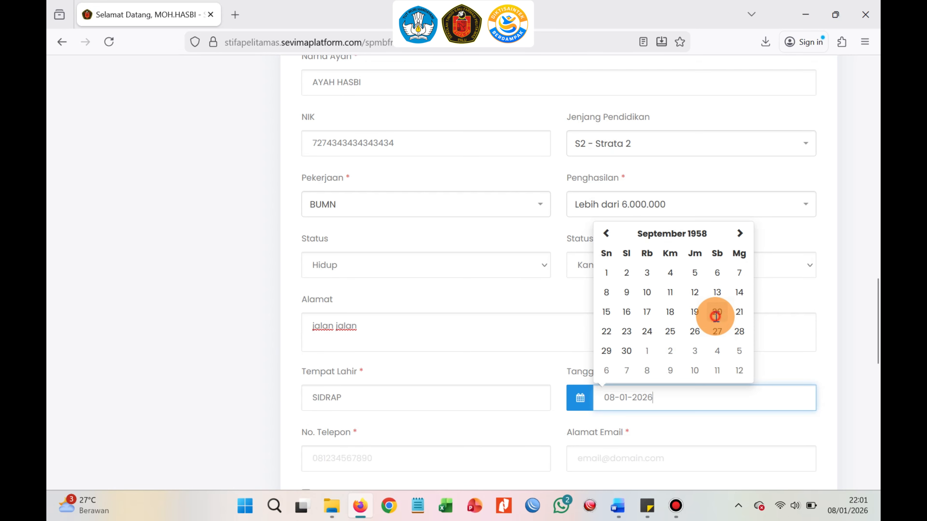
click(717, 319)
Enter the father's phone number.
scroll(476, 394, down, 2)
click(476, 394)
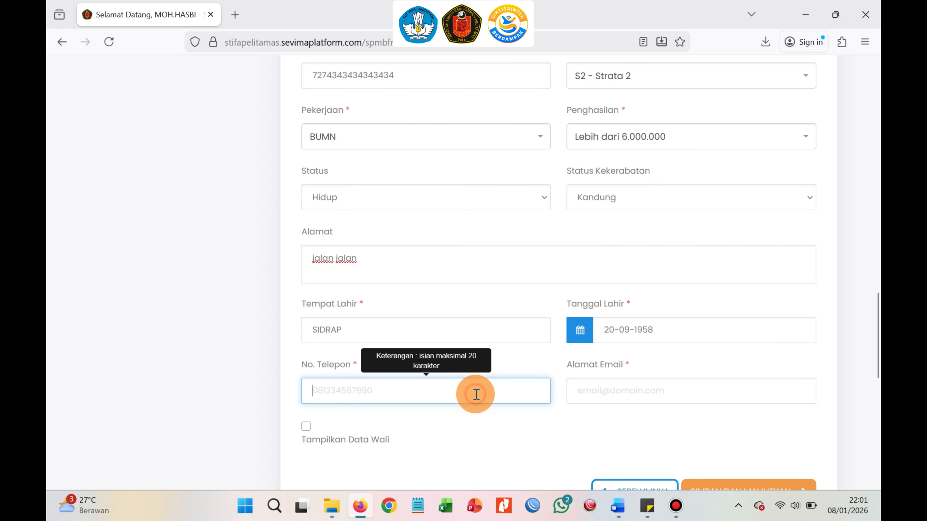
text(081234323233232)
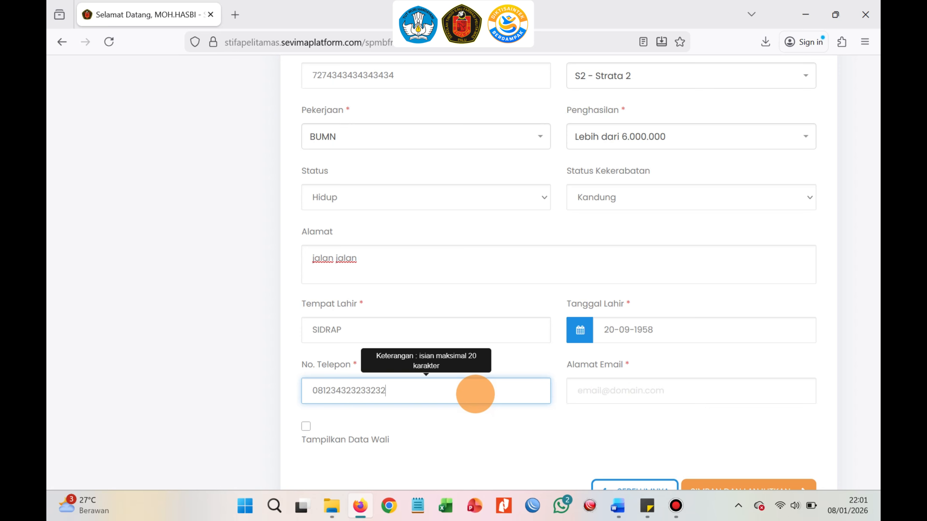
Fill in the father's e-mail address.
click(674, 393)
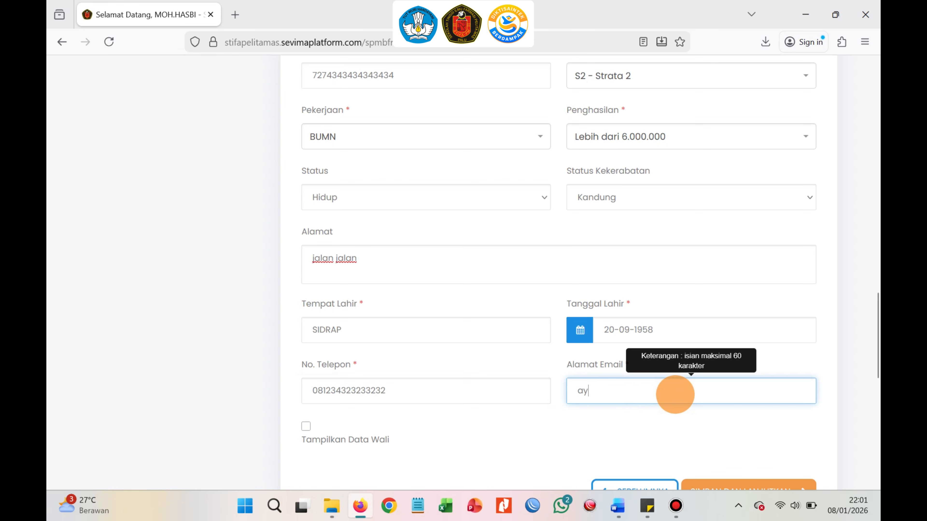
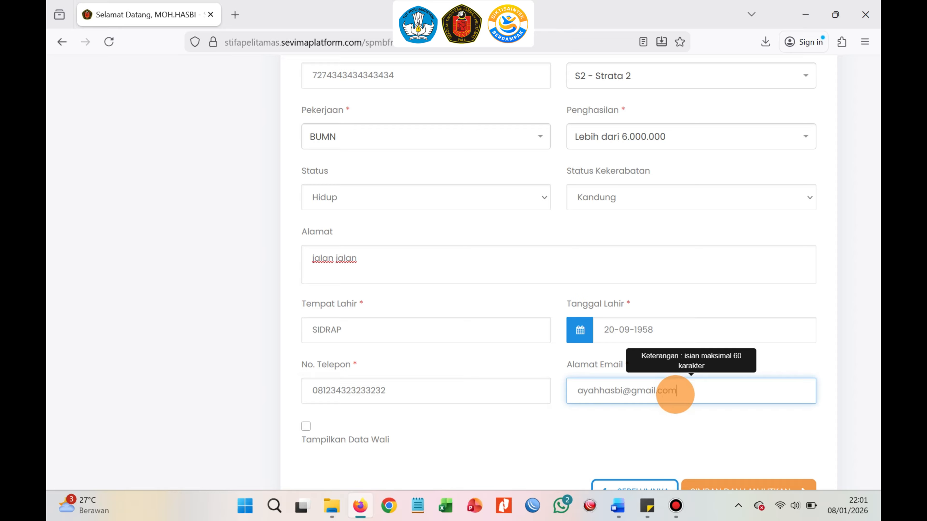
click(859, 351)
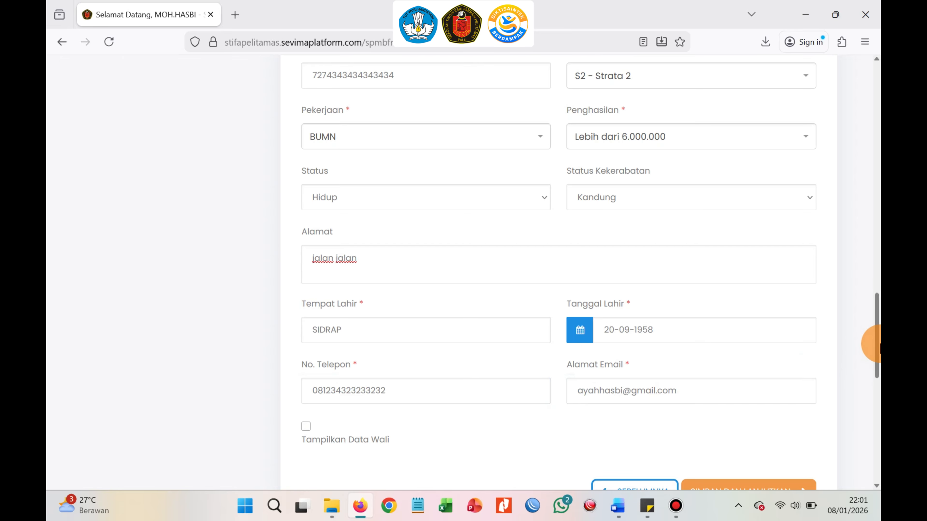
Enter the applicant's NISN in the school origin section.
scroll(874, 347, down, 2)
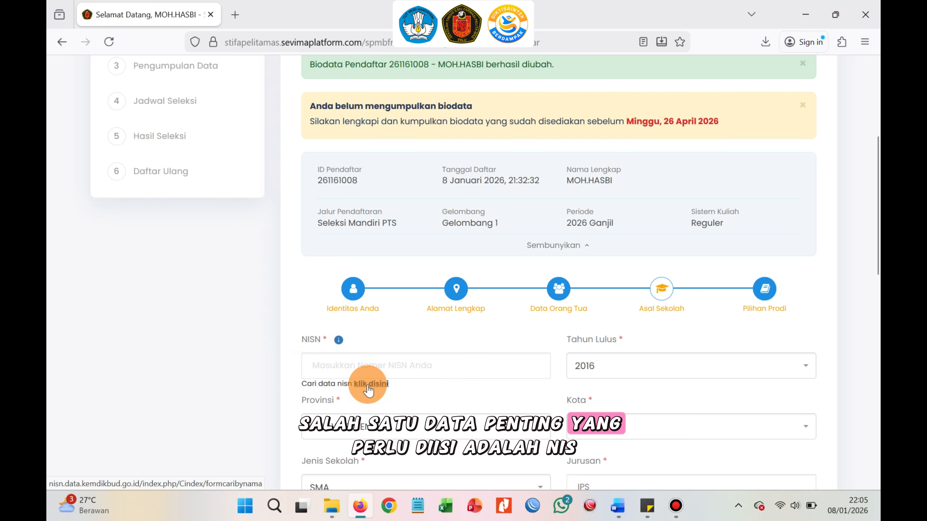
click(373, 364)
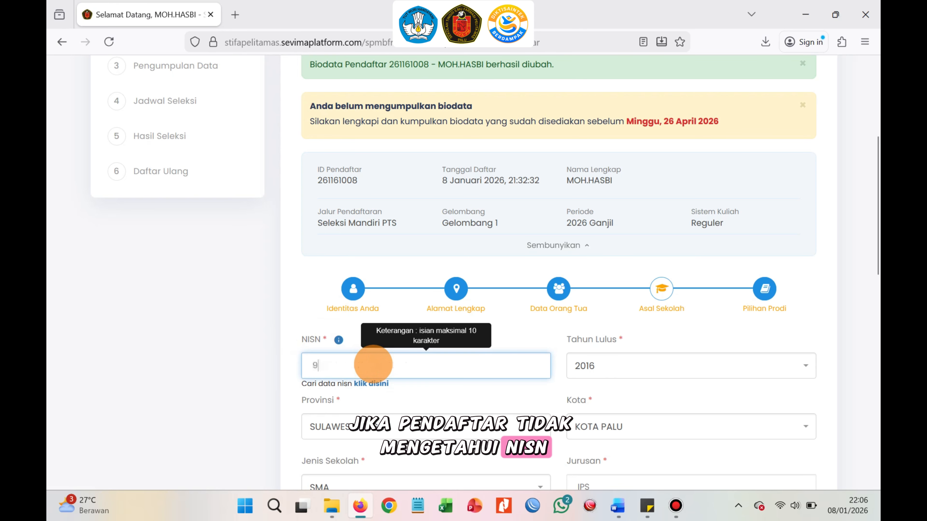
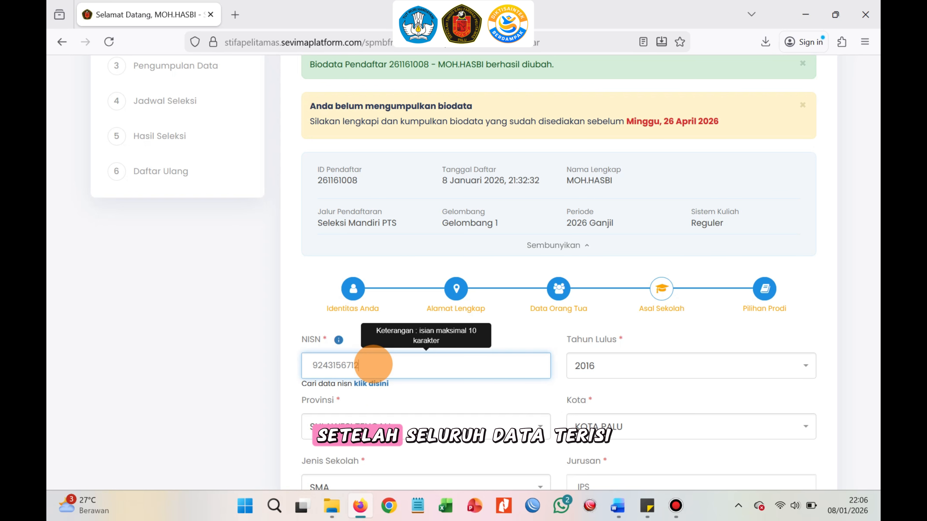
Enter 95 as the final assessment score and save the school data to continue.
scroll(744, 380, down, 4)
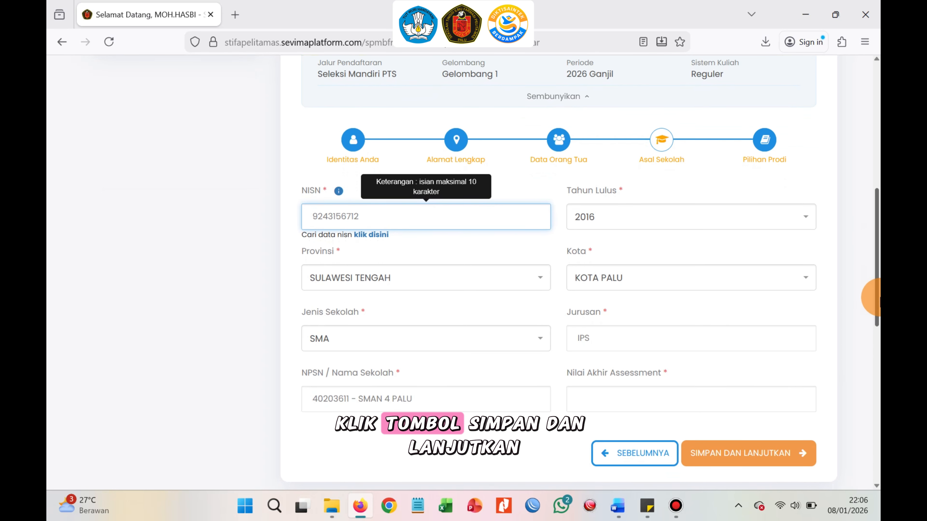
click(734, 389)
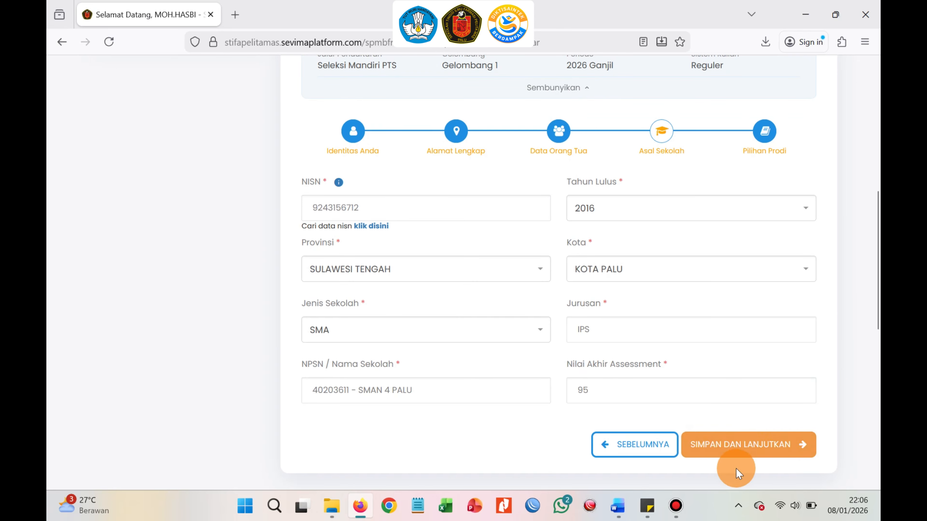
click(730, 443)
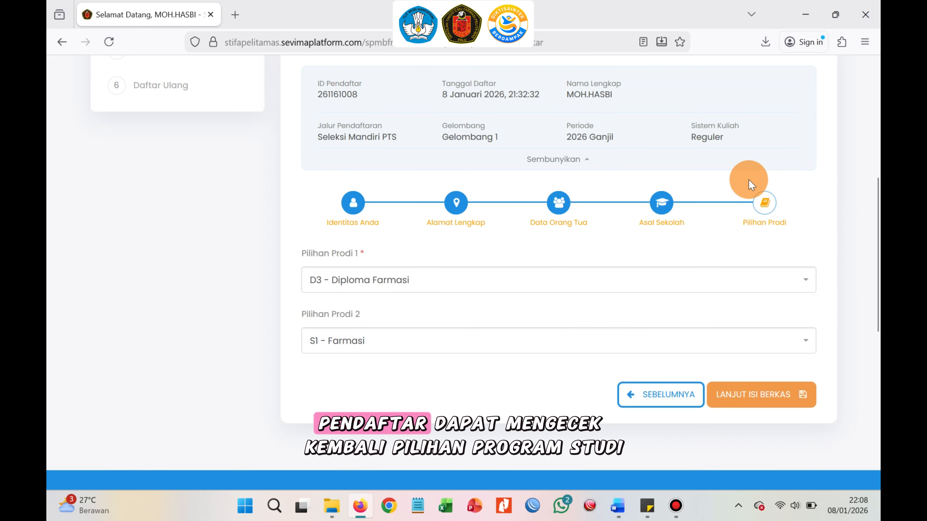
Review the study program choices D3 - Diploma Farmasi and S1 - Farmasi and proceed to filling in the documents.
drag(739, 188, 779, 233)
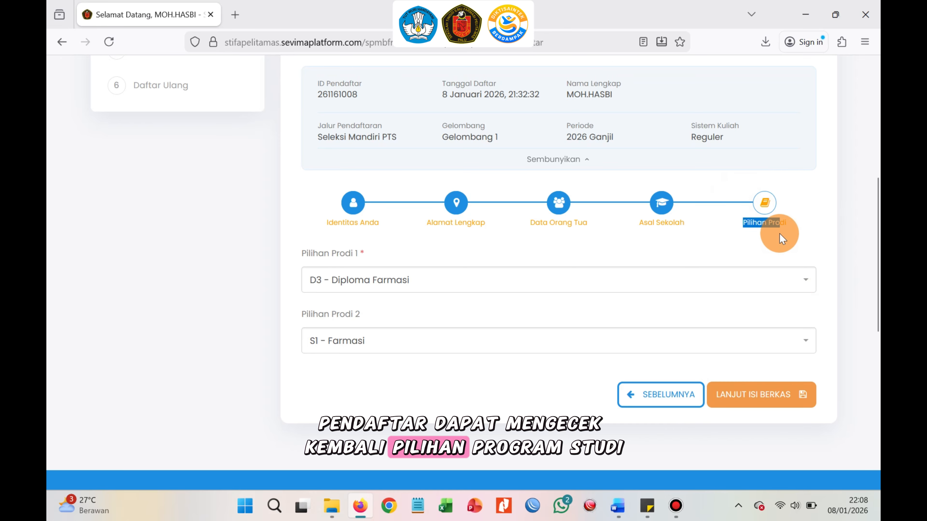
click(781, 237)
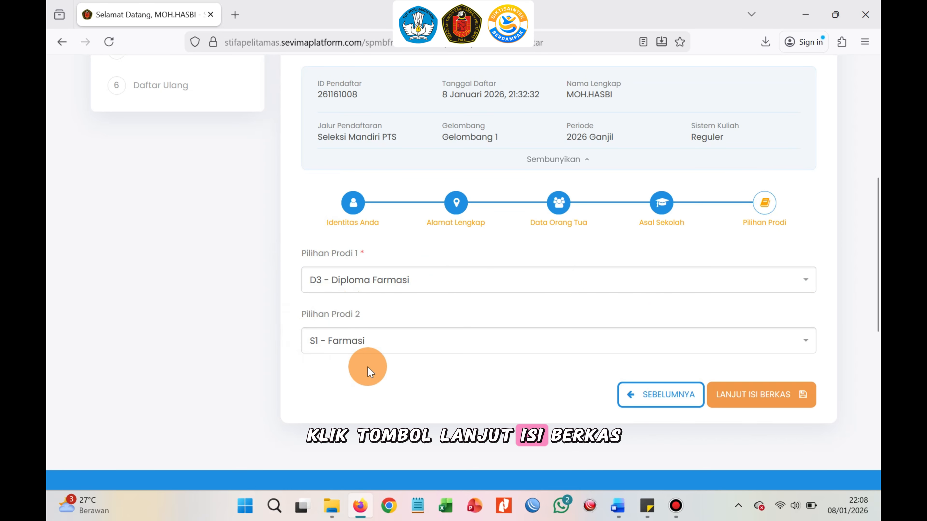
click(781, 394)
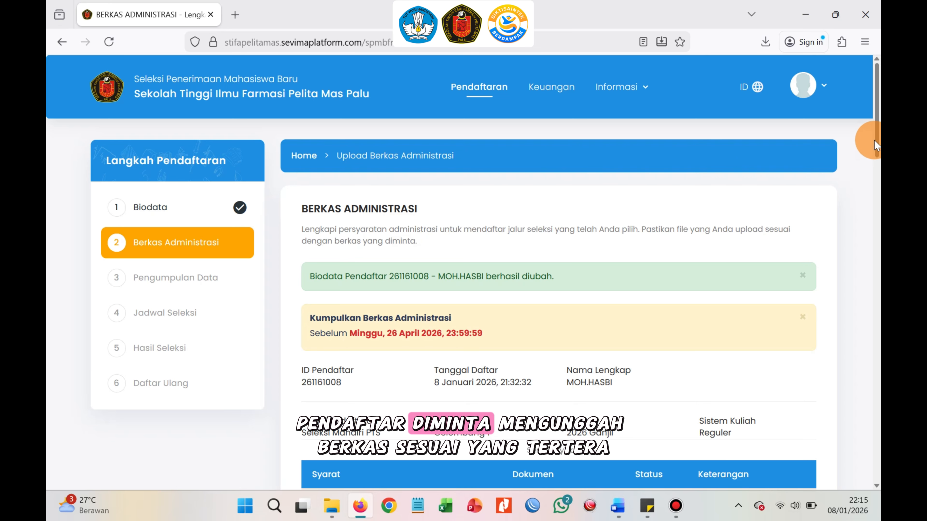
Examine the list of required administrative documents and their status remarks.
drag(874, 139, 876, 190)
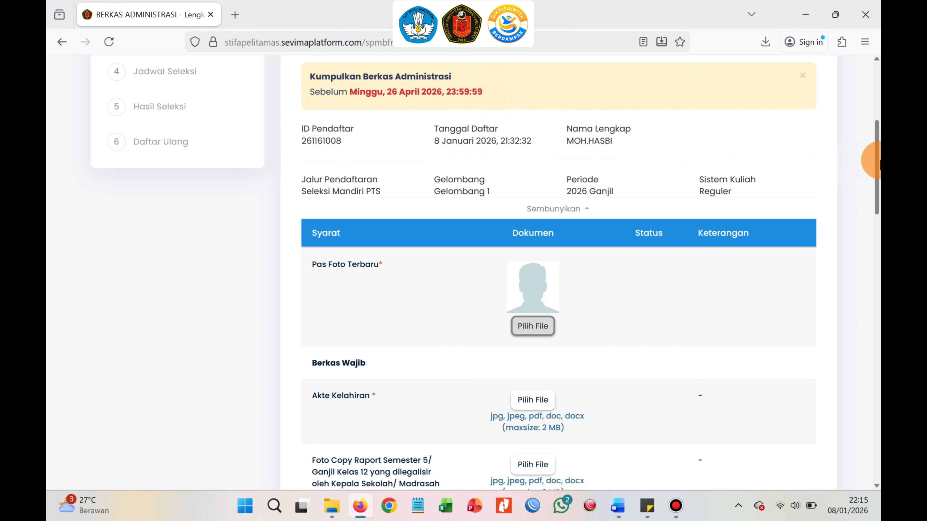
drag(875, 160, 875, 198)
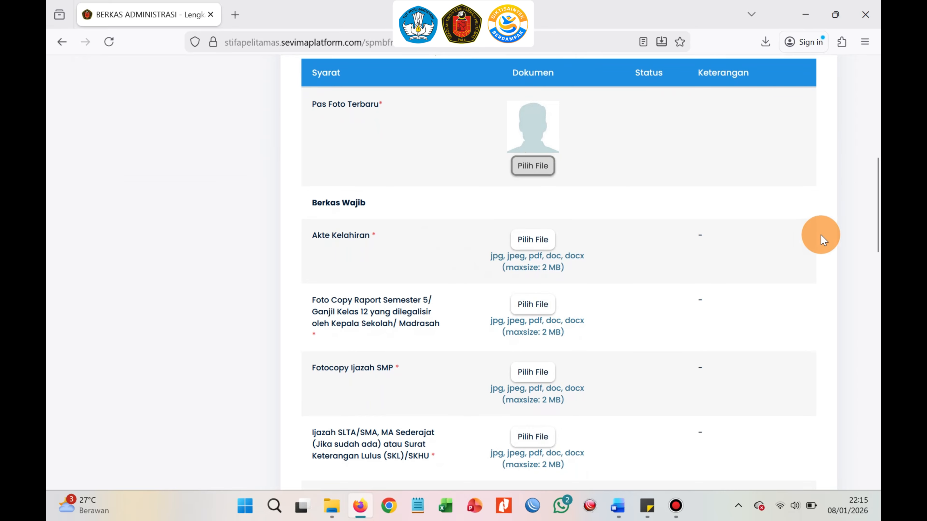
drag(875, 205, 875, 241)
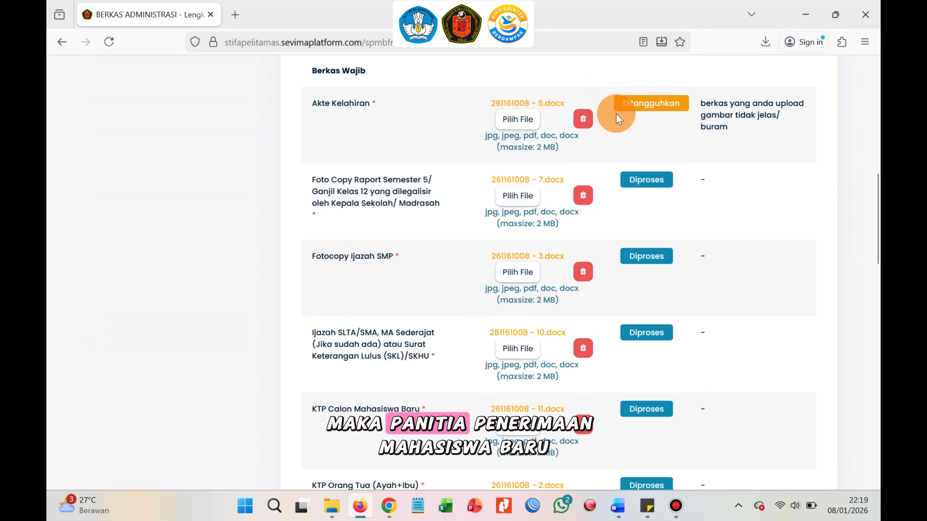
double_click(716, 138)
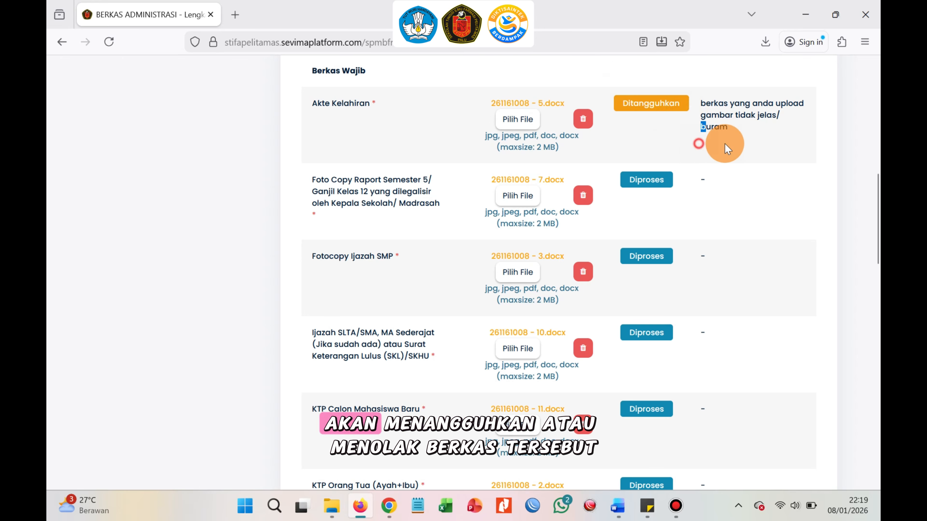
click(788, 86)
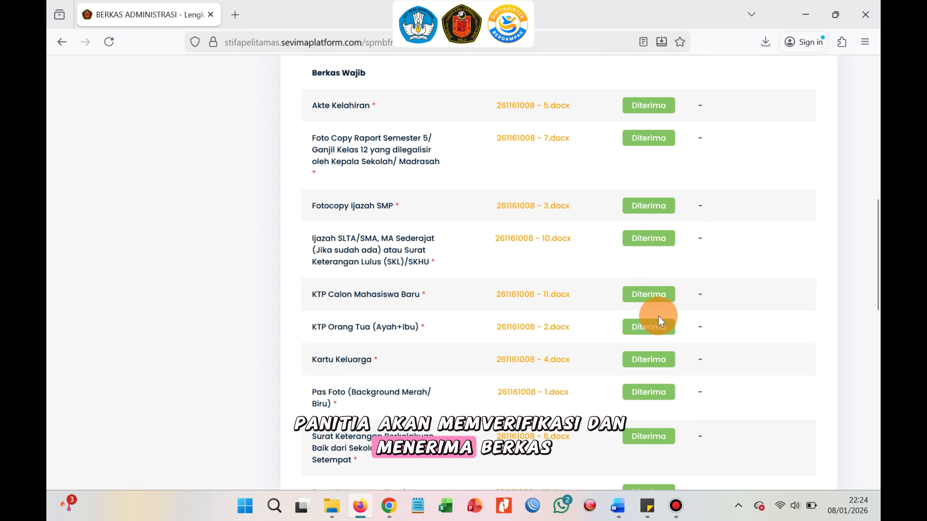
Continue from the administrative documents to the data submission stage.
drag(879, 279, 878, 347)
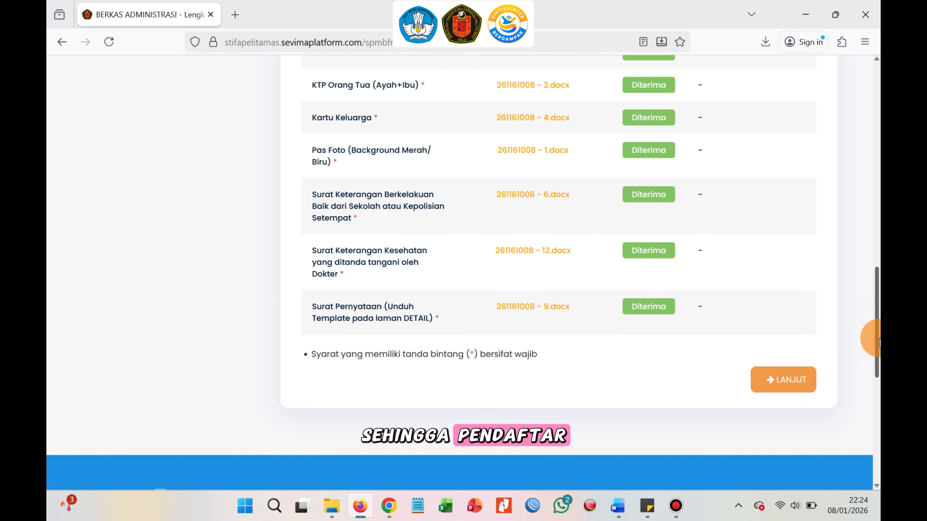
click(803, 384)
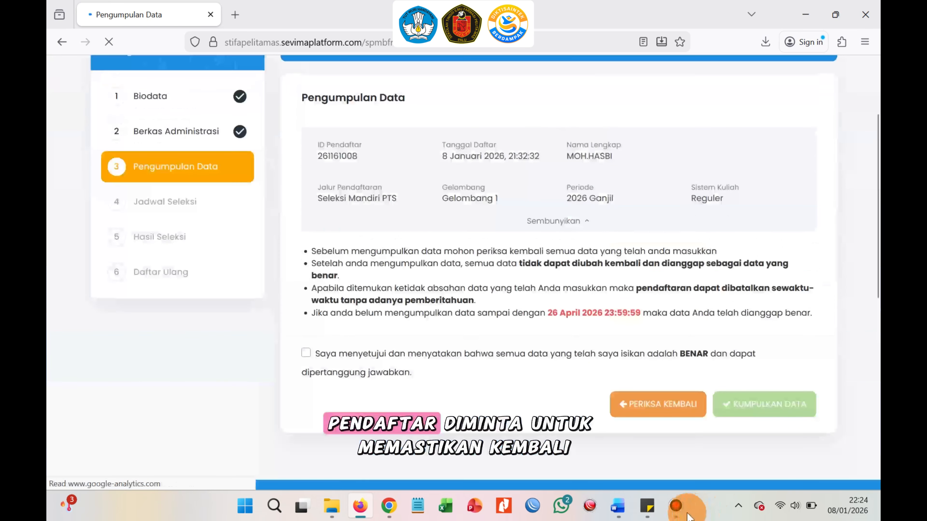
mouse_move(682, 515)
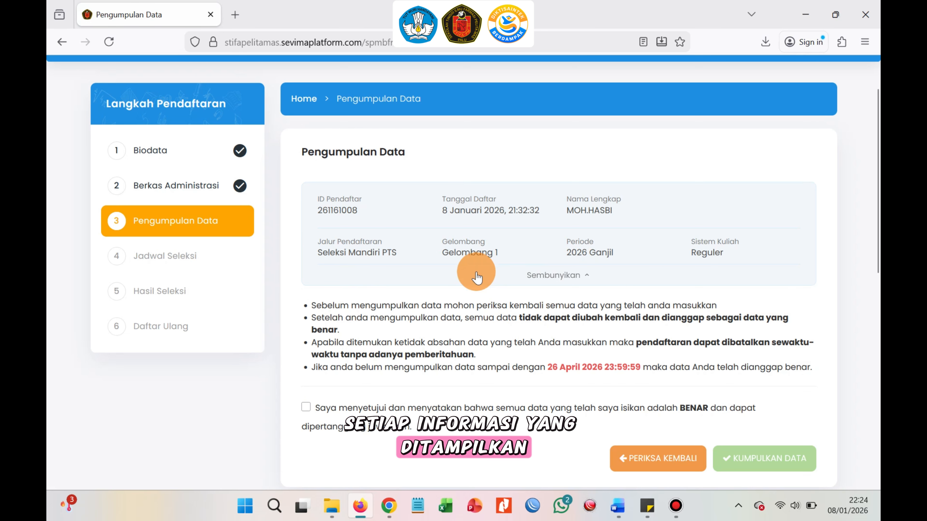
Accept the declaration and submit the registration data, confirming the submission.
click(306, 408)
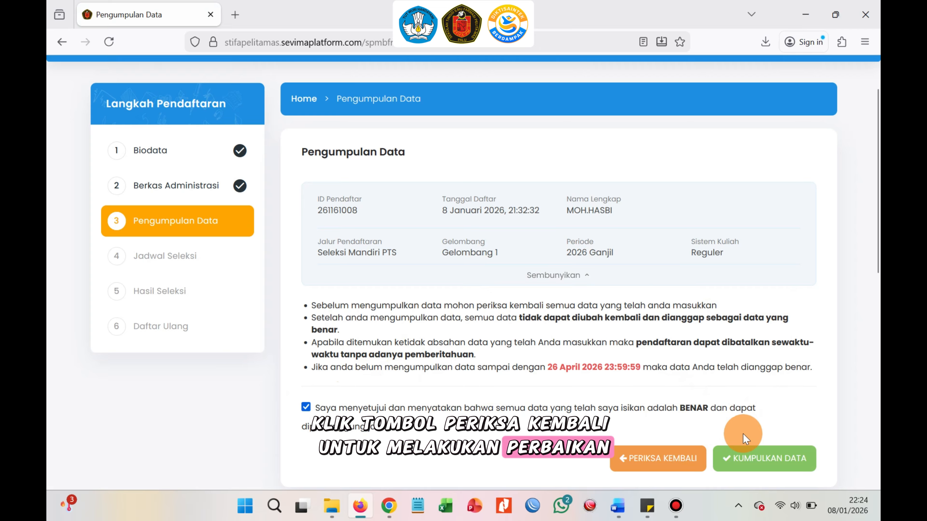
click(761, 466)
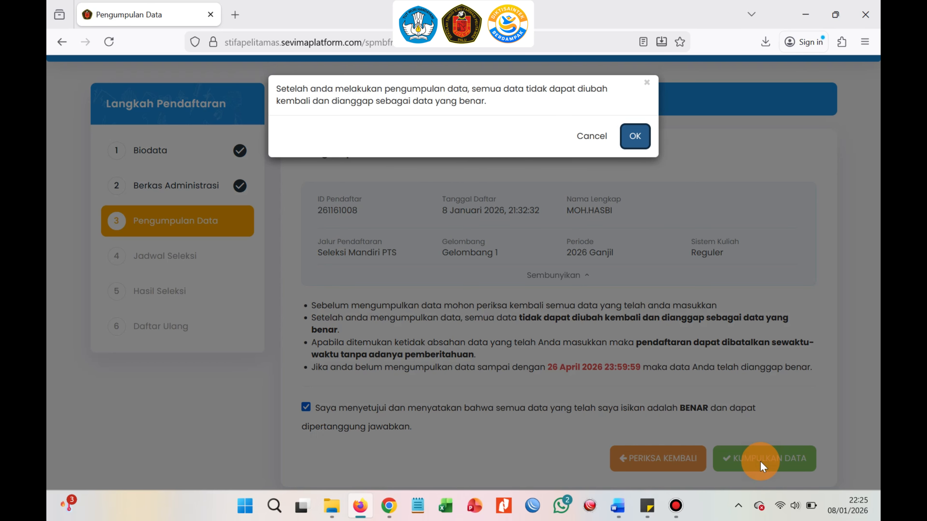
click(633, 138)
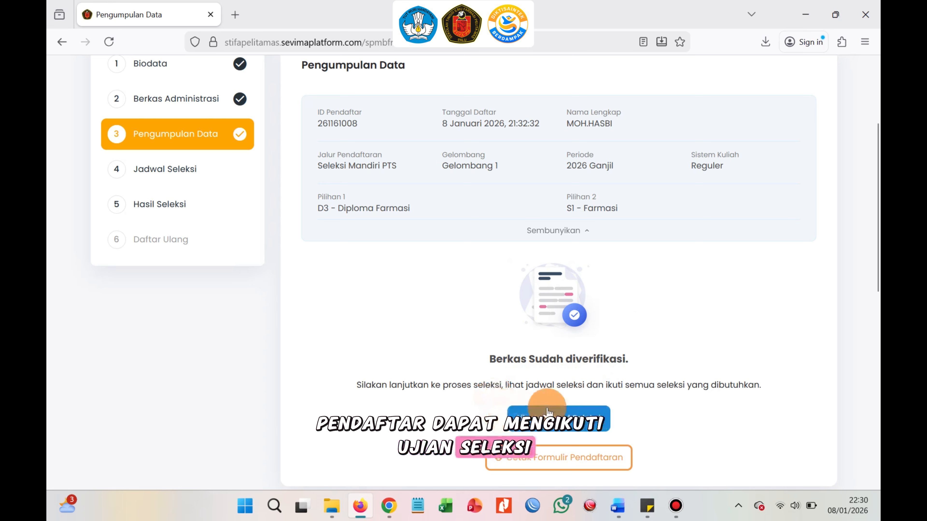
Open the selection schedule and browse the selection schedule and results pages.
click(558, 416)
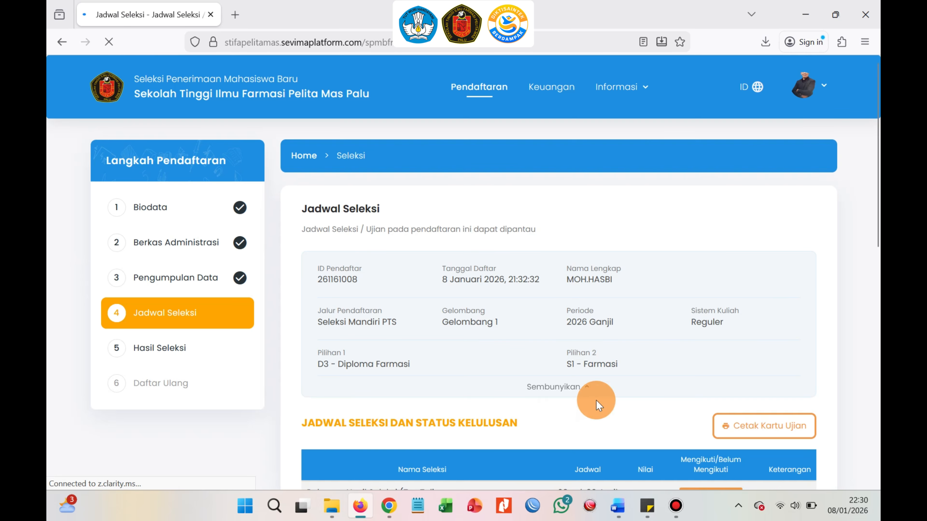
drag(876, 194, 874, 212)
scroll(876, 211, down, 3)
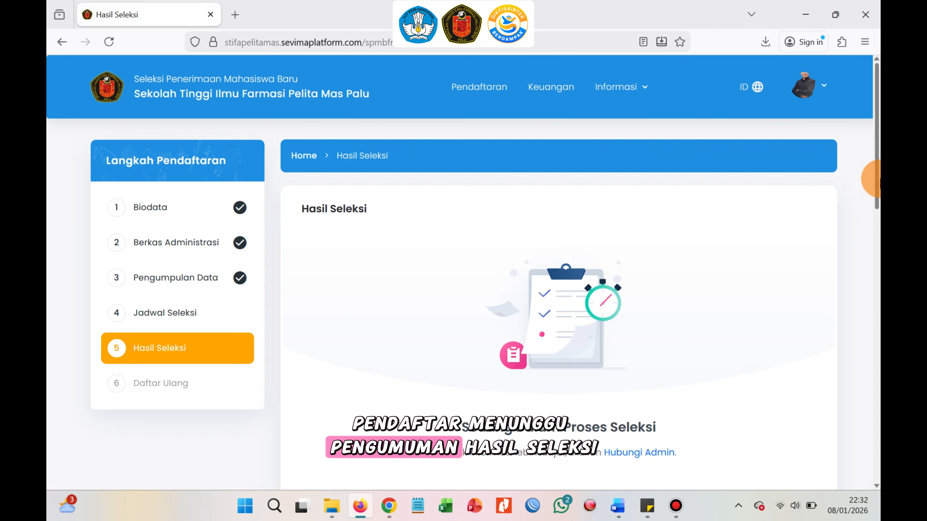
drag(876, 181, 876, 287)
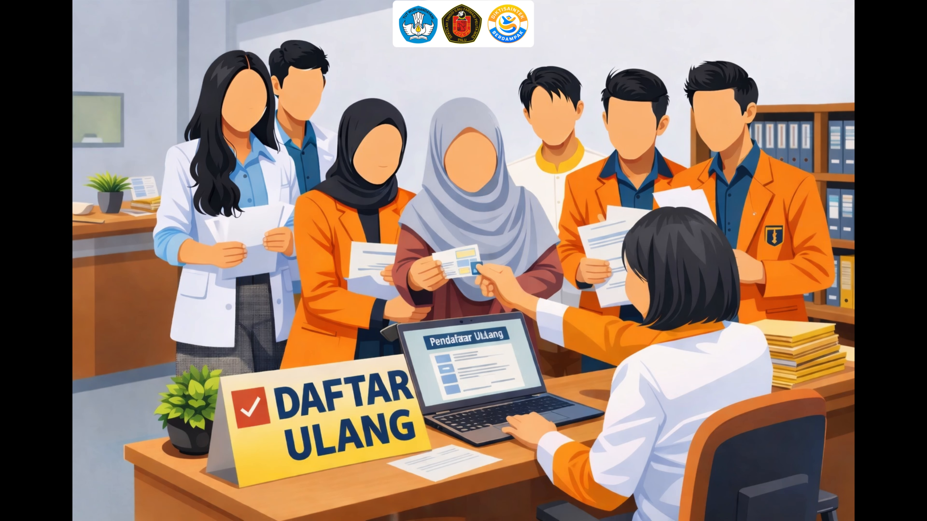